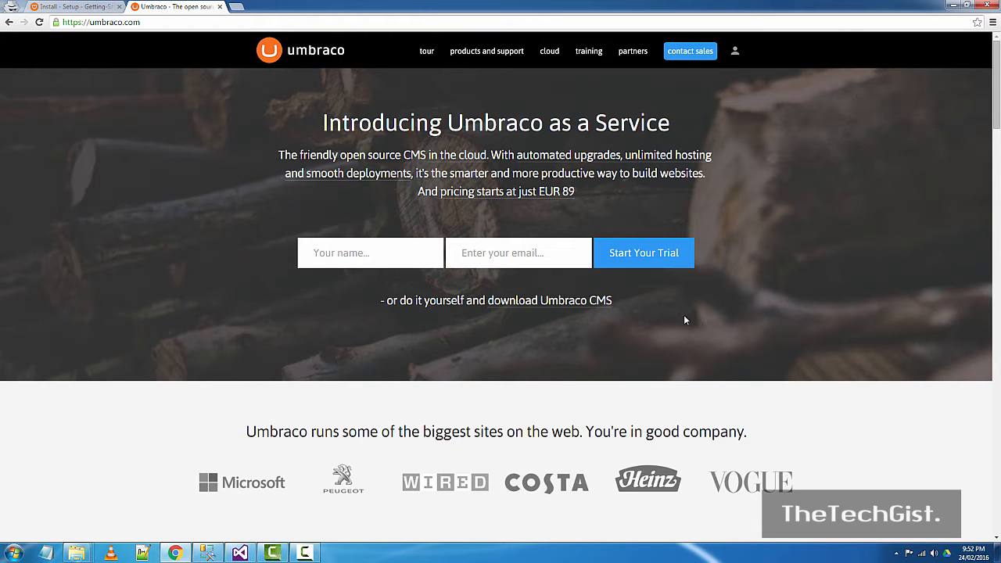
- Review the Umbraco installation page and its install options in Chrome, then switch to Visual Studio
click(74, 6)
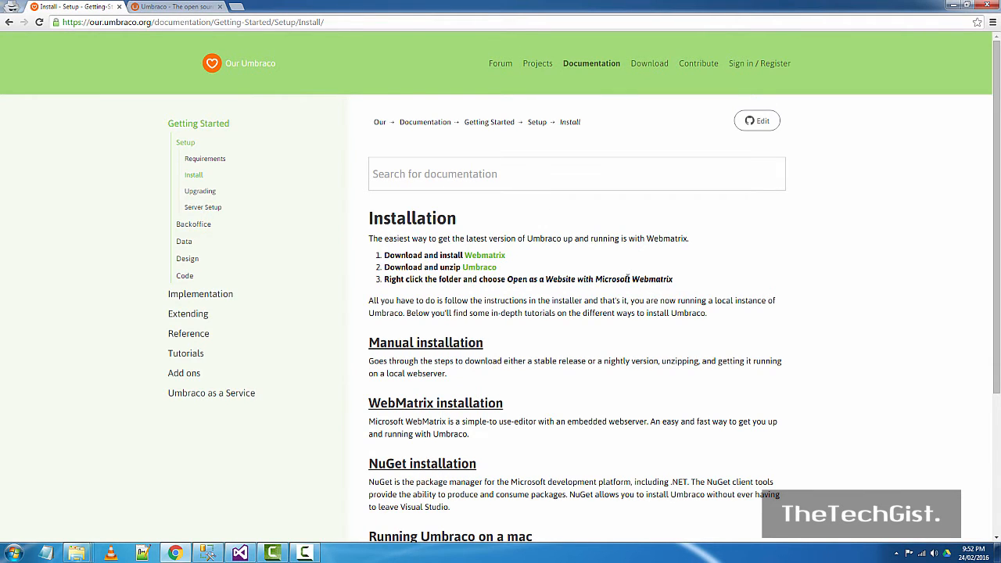
scroll(627, 279, down, 3)
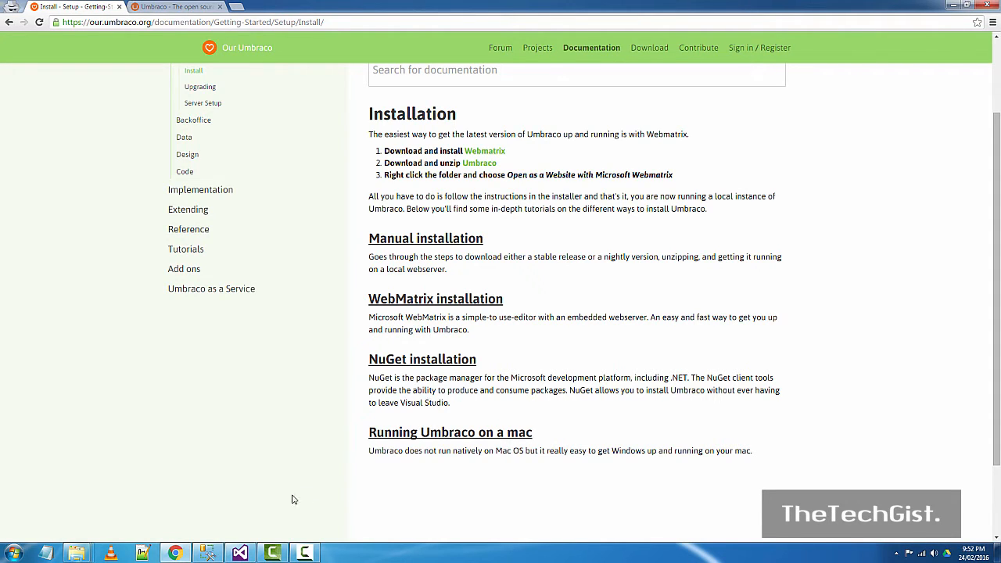
click(251, 553)
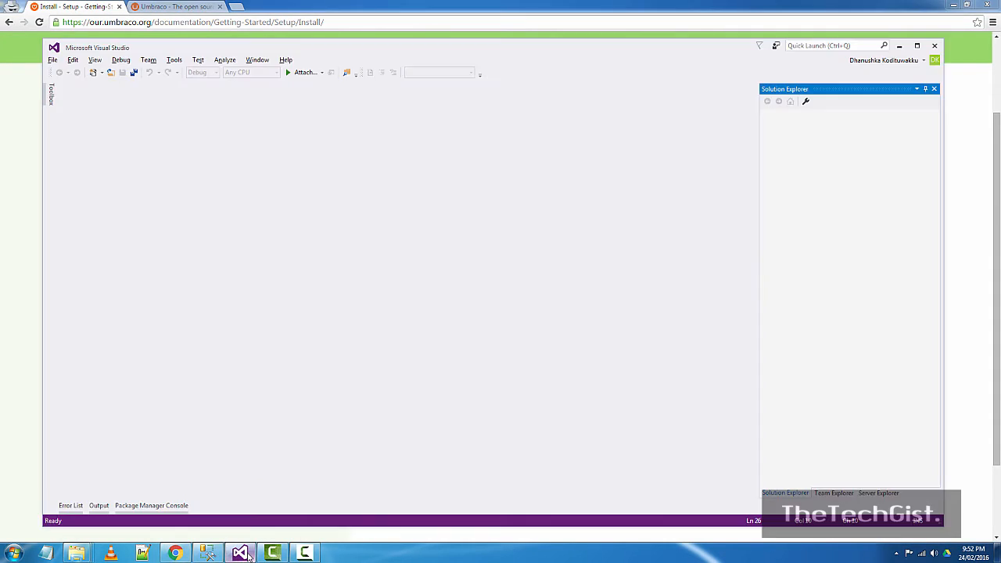
- Maximize Visual Studio and create a new ASP.NET Web Application project named UmbracoApp
click(917, 45)
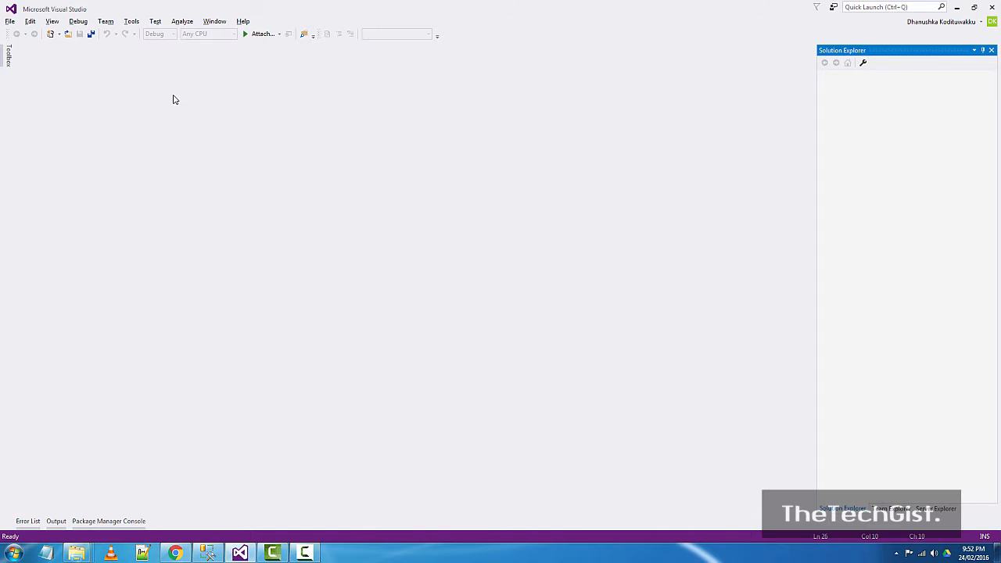
click(10, 22)
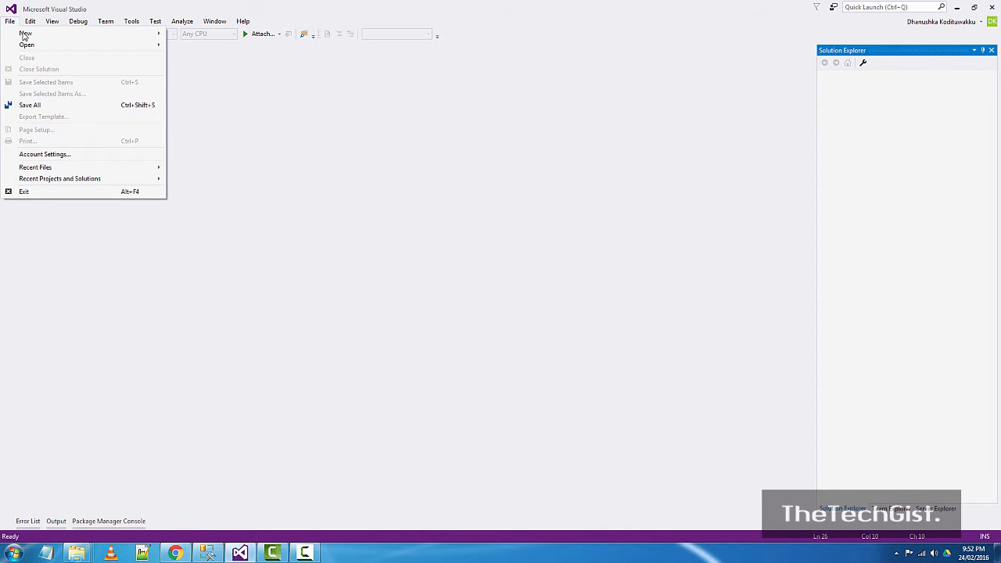
mouse_move(24, 32)
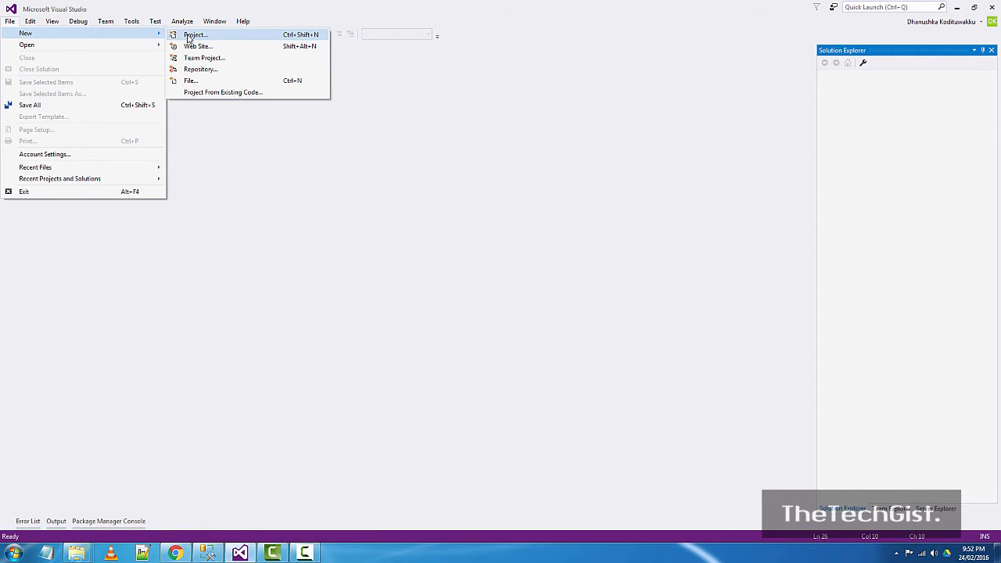
click(188, 37)
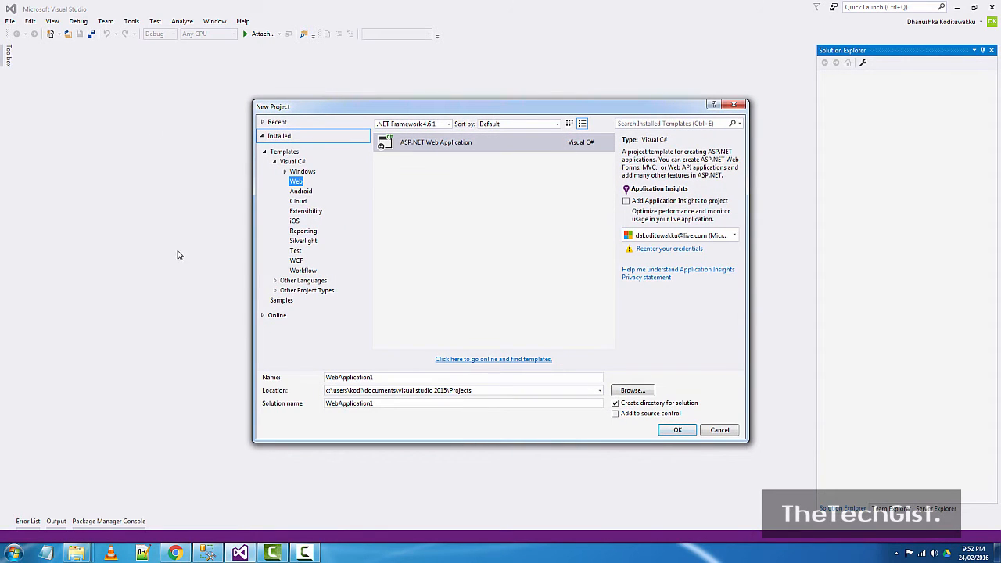
drag(395, 110, 309, 72)
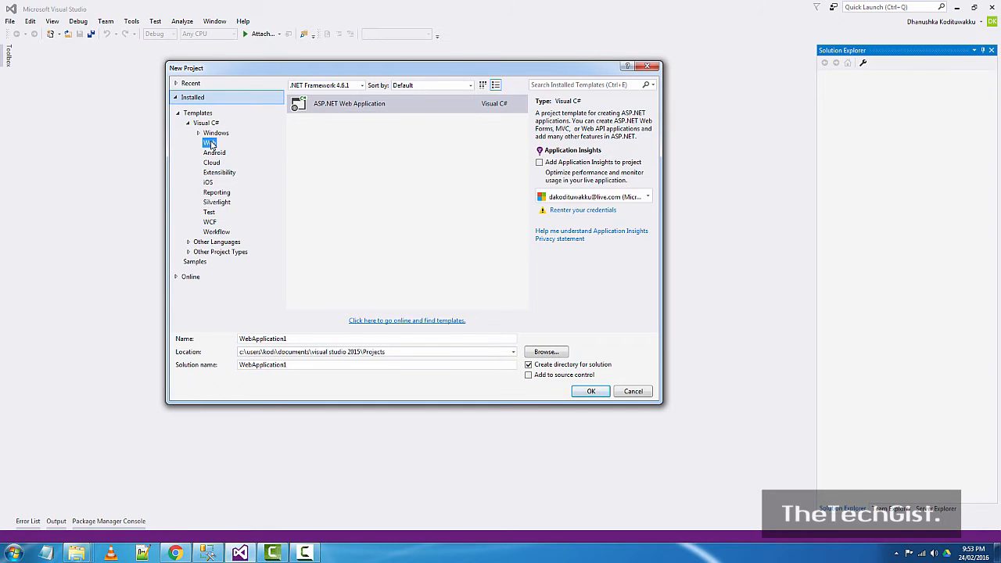
drag(301, 338, 223, 341)
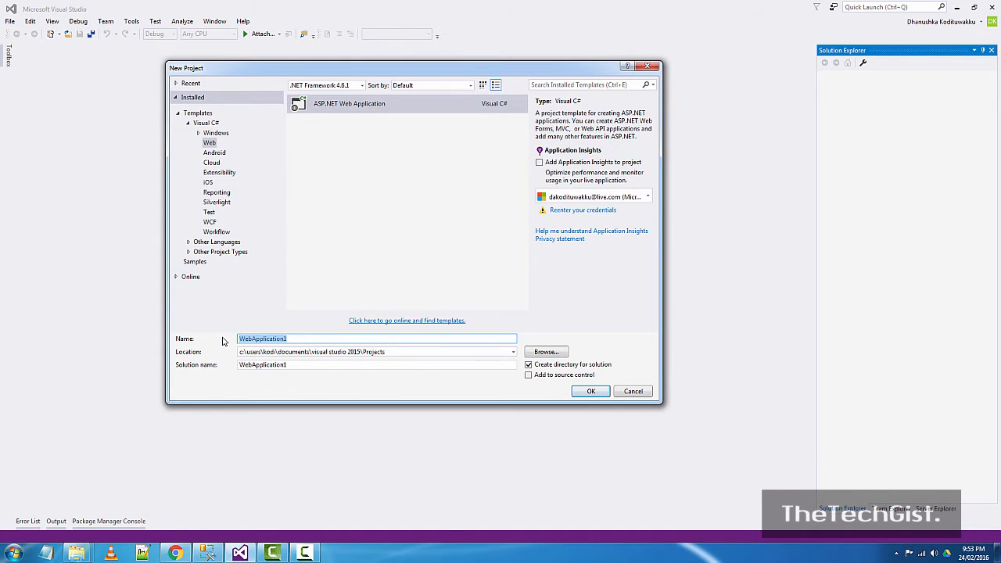
text(UmbracoApp)
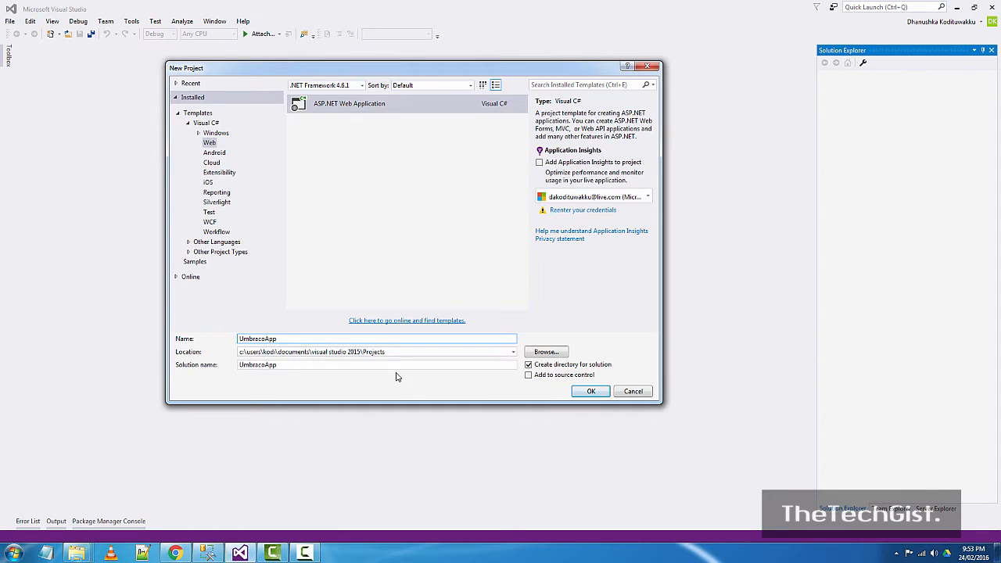
click(589, 392)
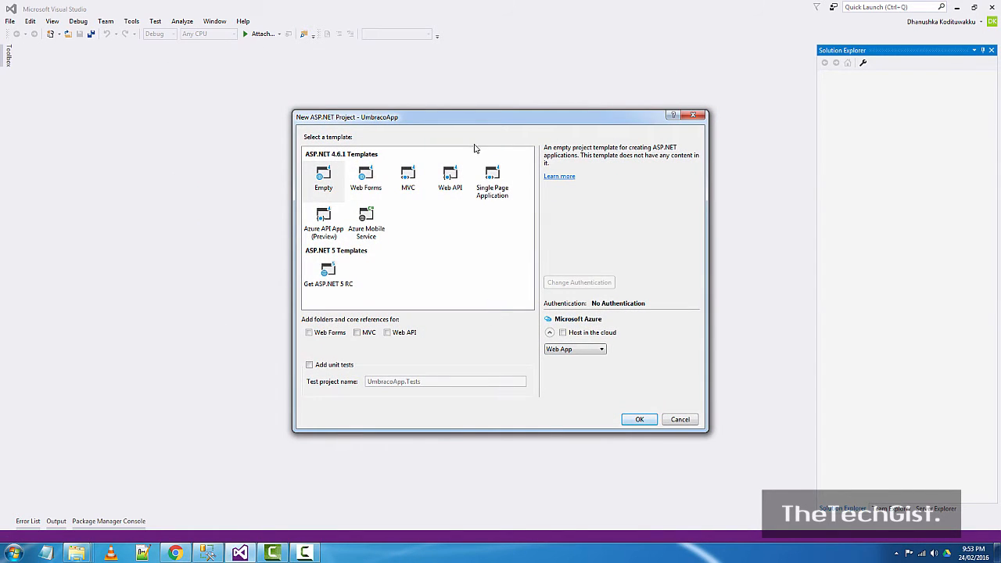
- Choose the Empty template with MVC folders and core references, and create the project
drag(457, 120, 401, 104)
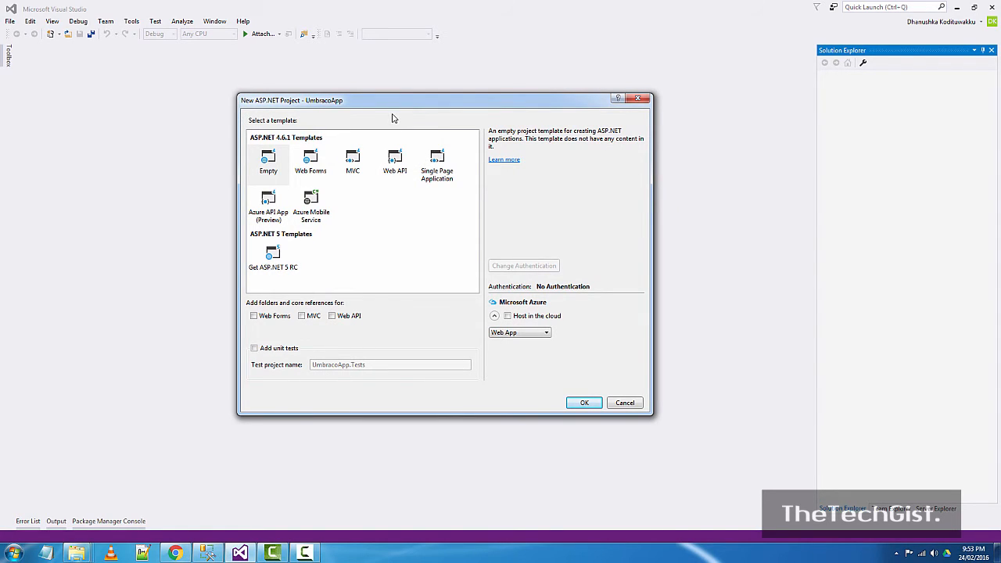
click(274, 173)
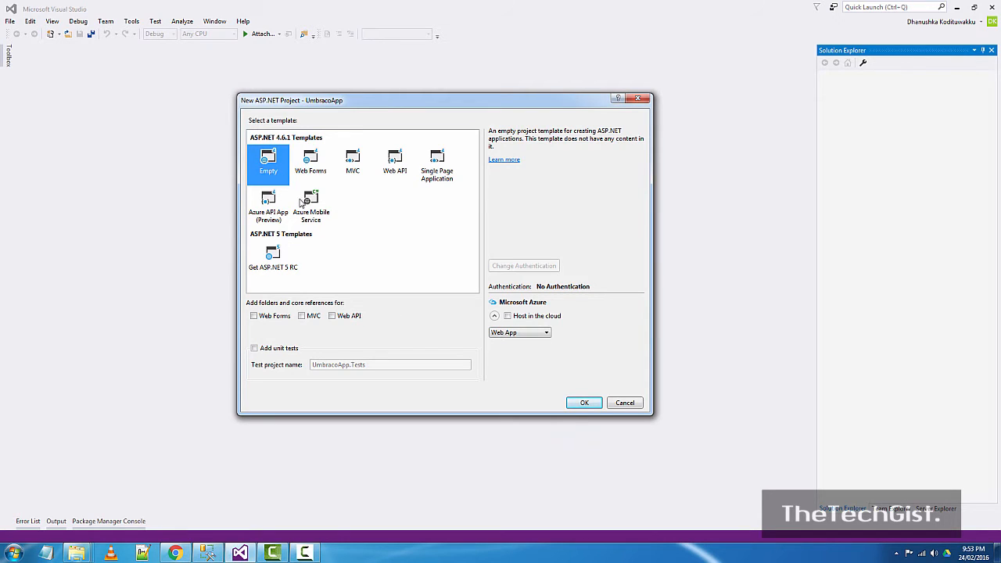
click(301, 316)
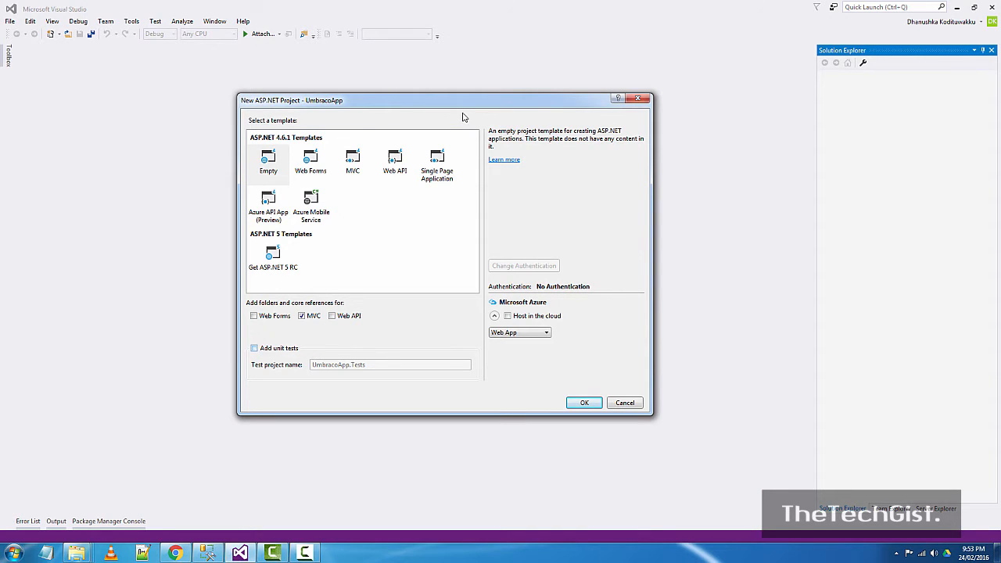
click(588, 402)
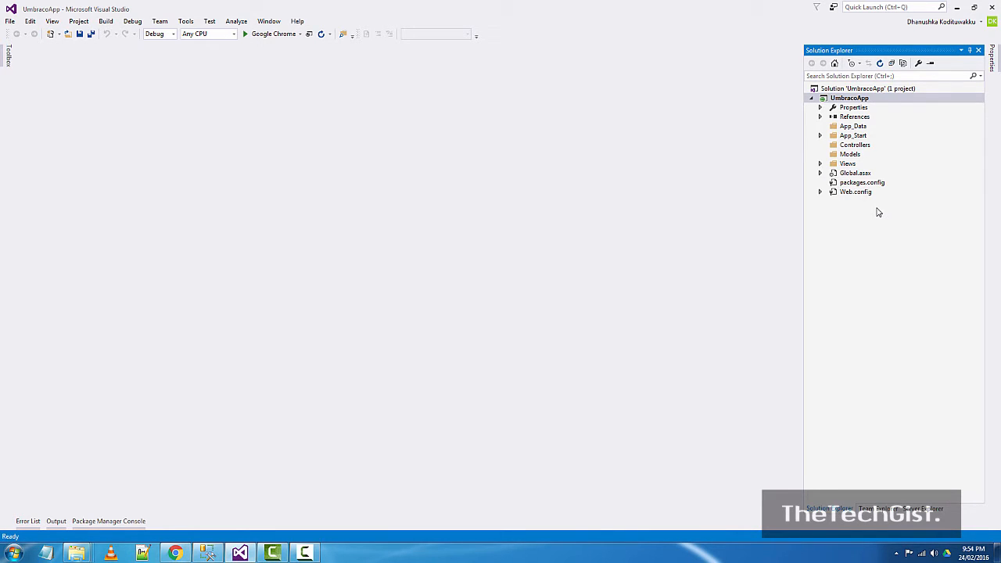
- Open Manage NuGet Packages for UmbracoApp from its Solution Explorer context menu
click(857, 99)
right_click(853, 101)
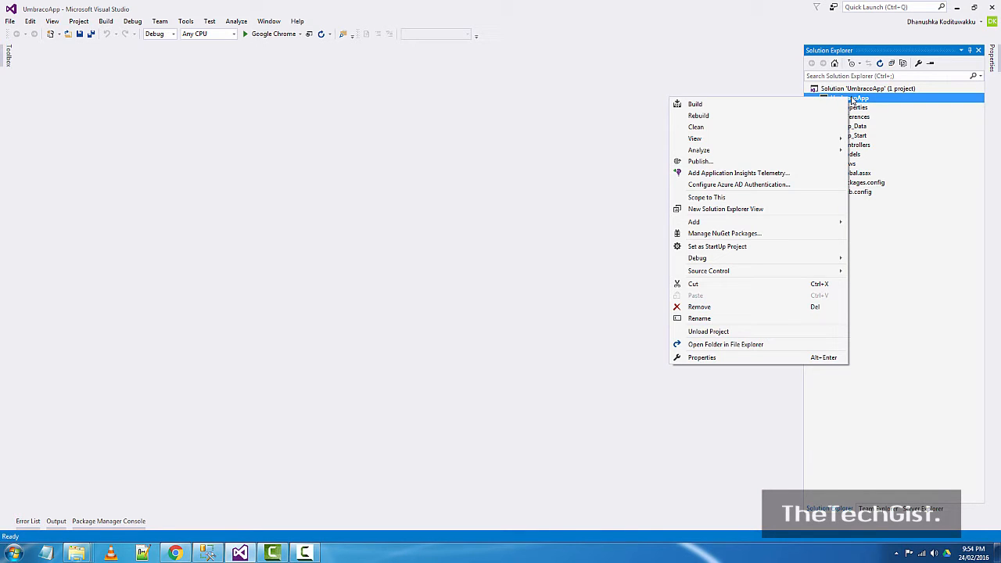
click(736, 236)
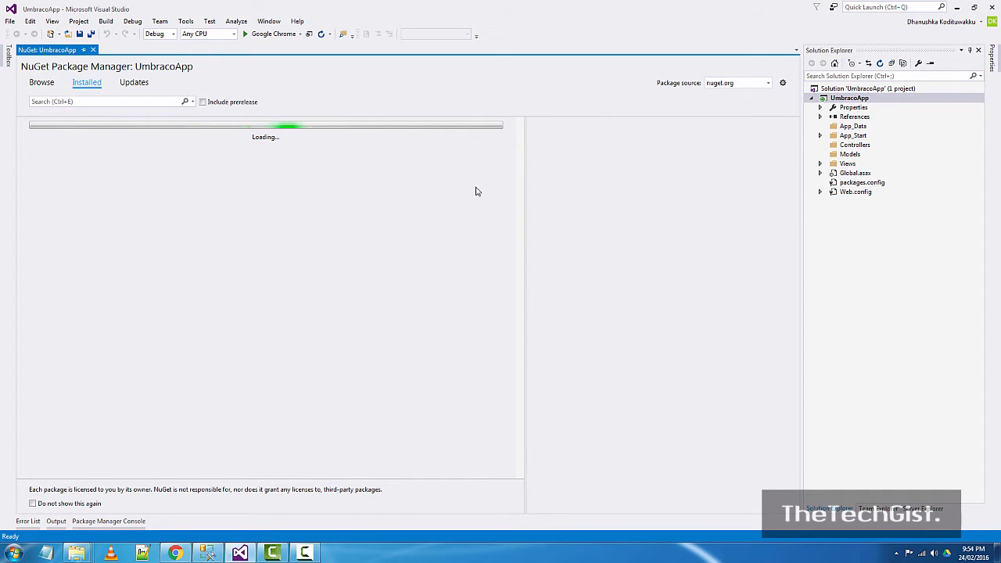
- Search online NuGet packages for 'Umbraco' on the Browse tab
click(41, 82)
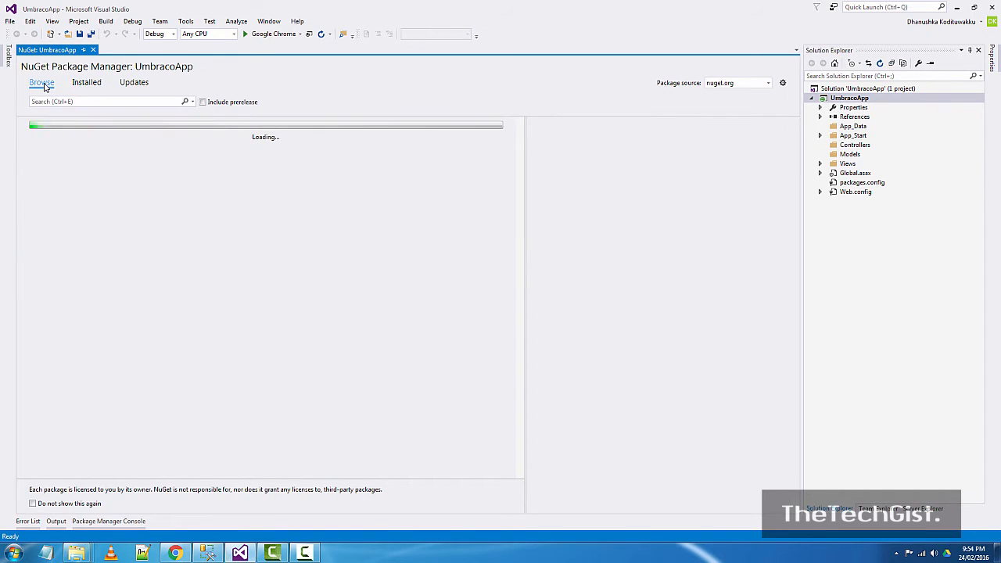
click(93, 102)
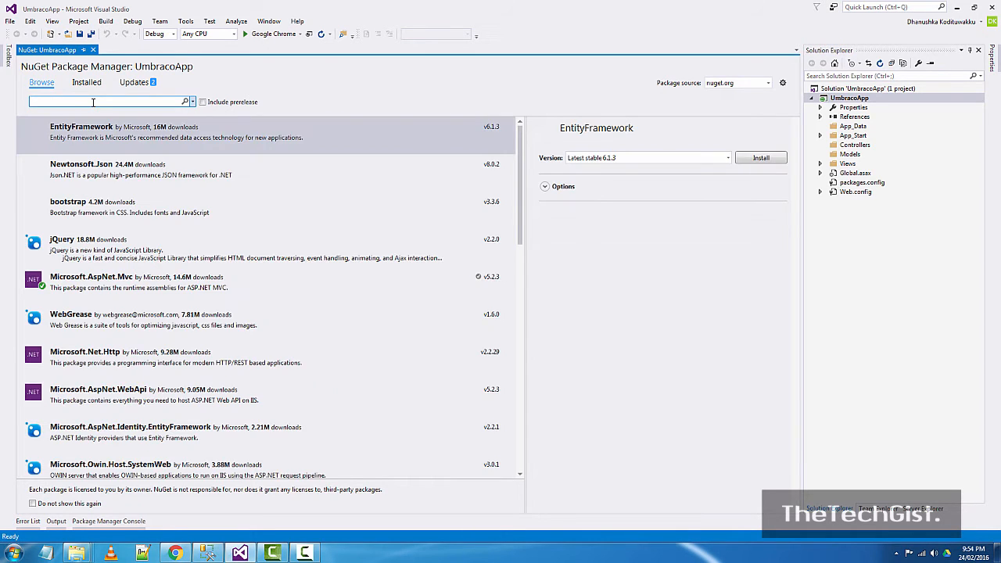
text(Umbraco)
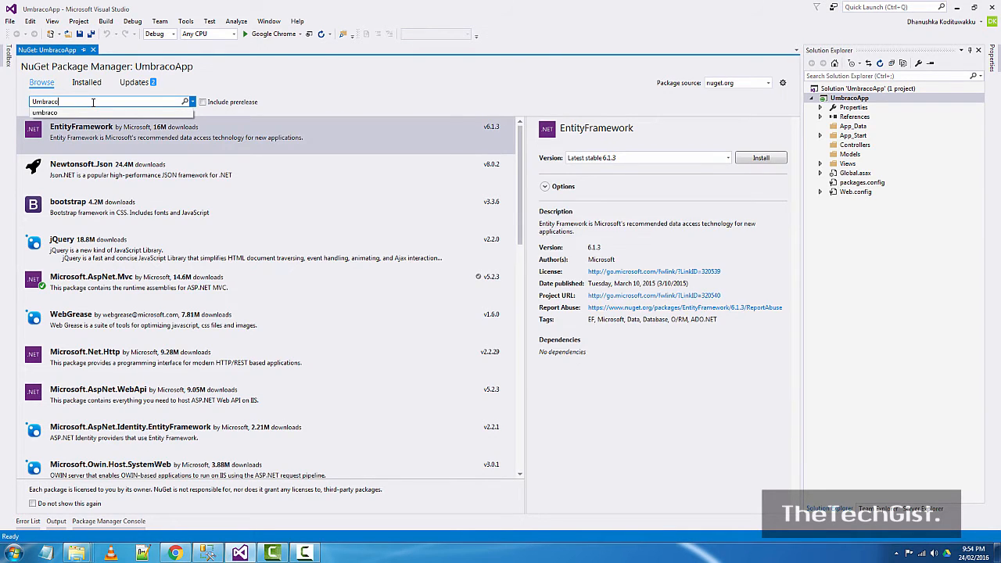
key(Return)
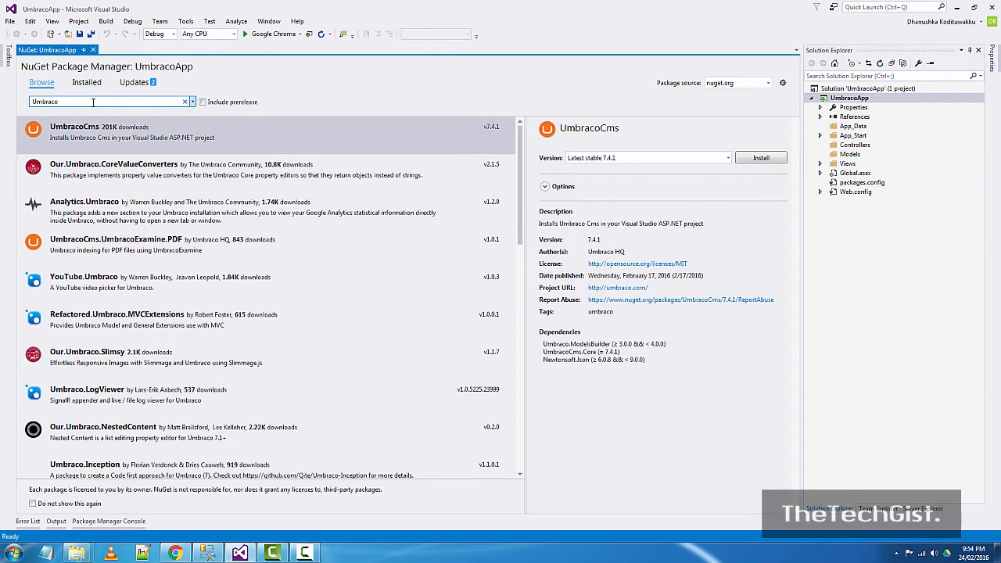
- Select UmbracoCms, choose version 7.4.1, and install it
click(252, 137)
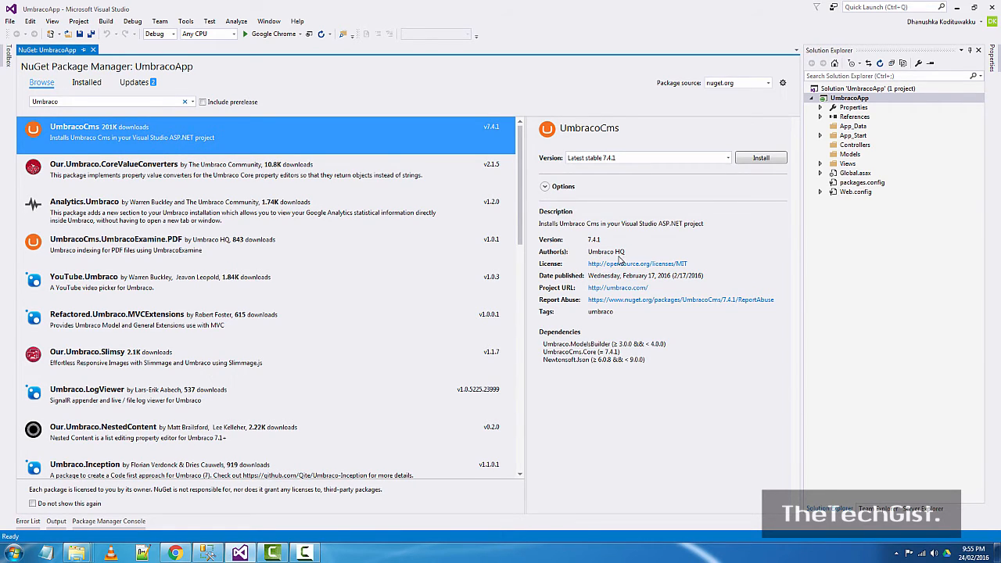
click(728, 159)
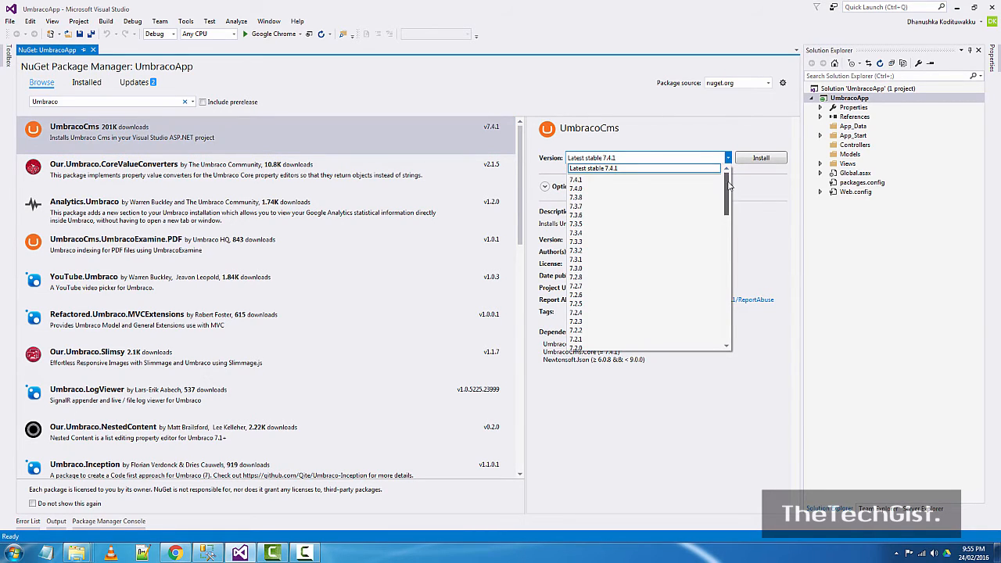
mouse_move(727, 193)
mouse_down()
mouse_move(726, 328)
mouse_move(727, 184)
mouse_up()
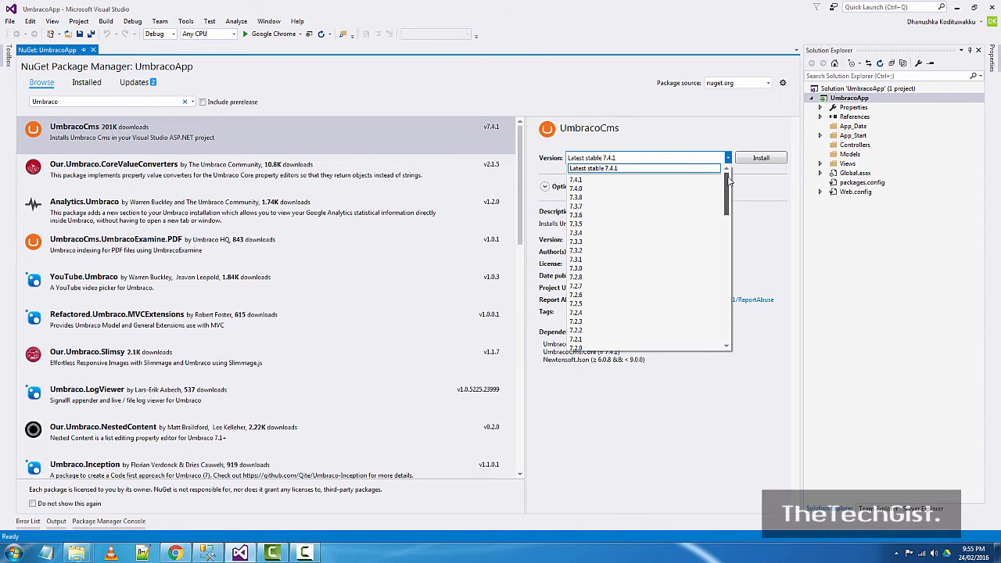
click(586, 180)
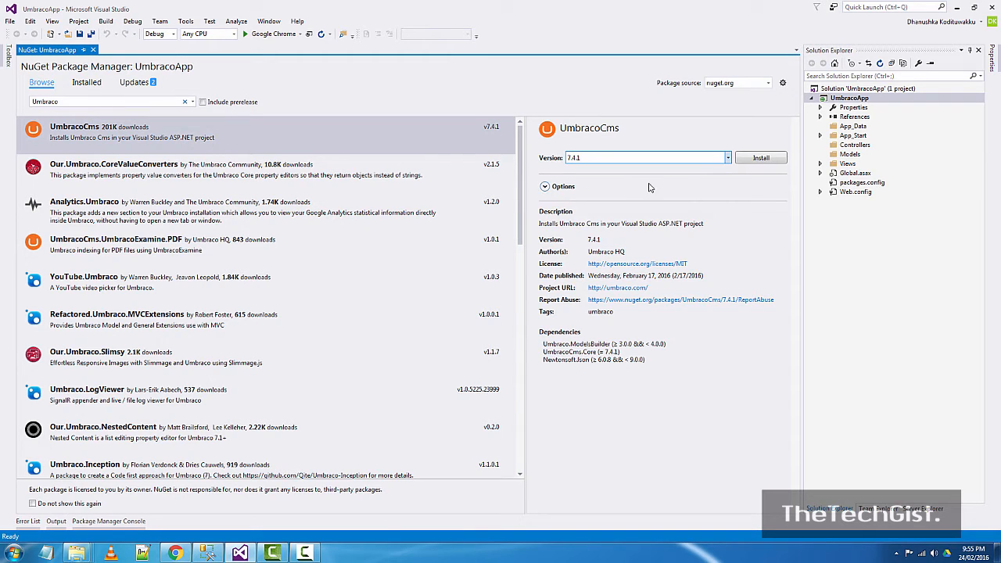
click(761, 158)
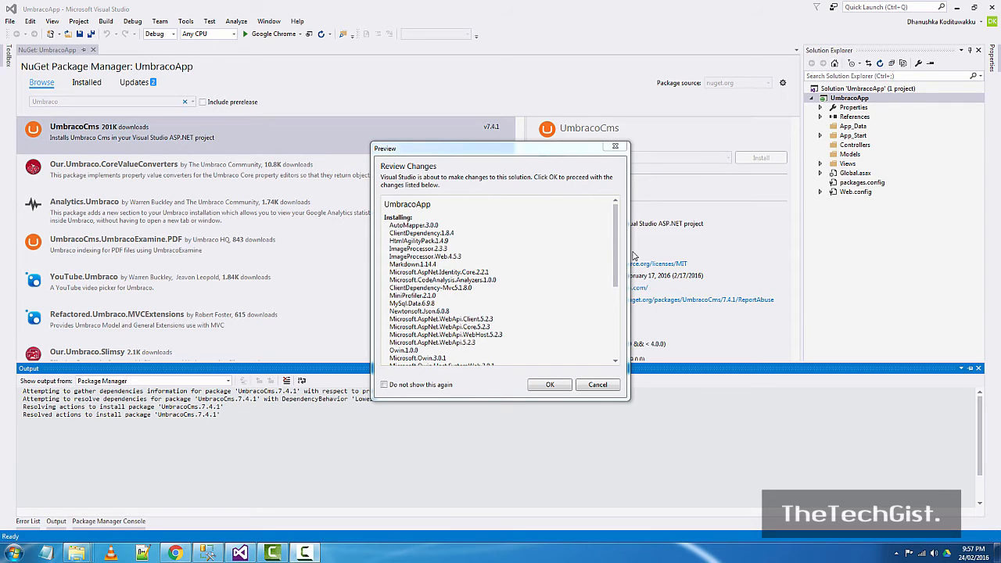
- Approve the previewed dependency changes and make the Output pane taller
mouse_move(617, 232)
mouse_down()
mouse_move(620, 313)
mouse_move(622, 217)
mouse_up()
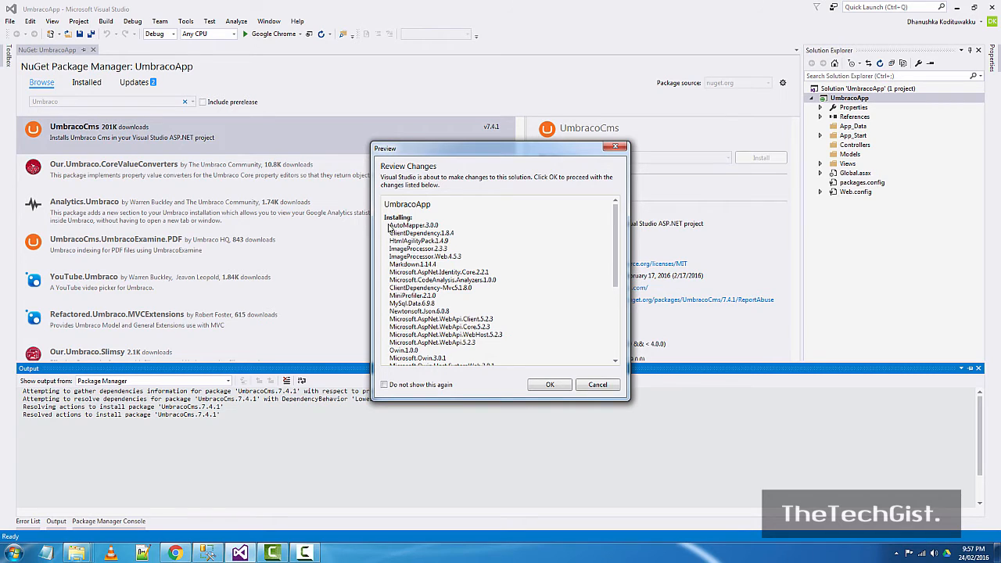
drag(615, 238, 624, 207)
click(551, 385)
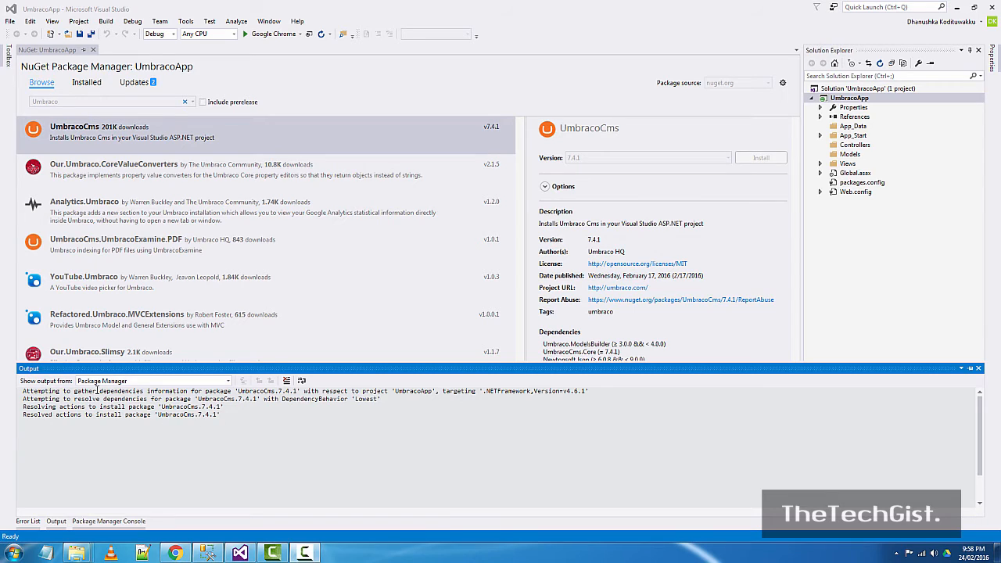
drag(106, 367, 123, 210)
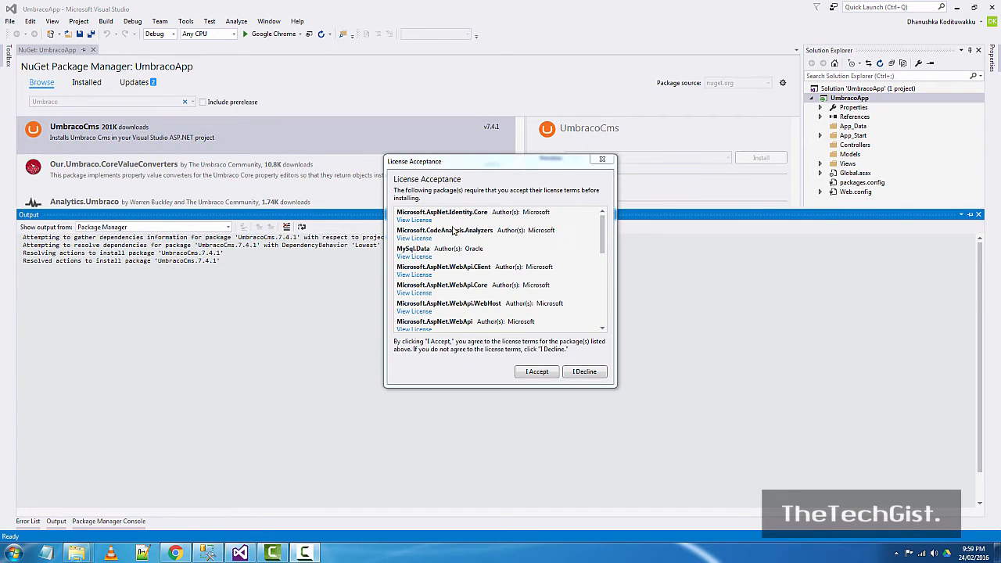
- Accept the license terms for the UmbracoCms dependency packages
drag(453, 164, 424, 128)
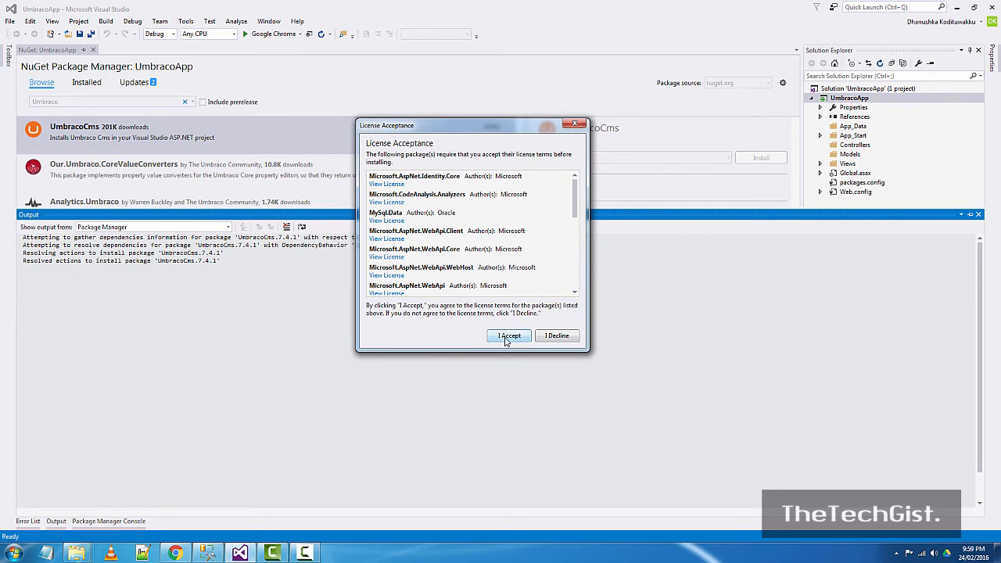
click(508, 337)
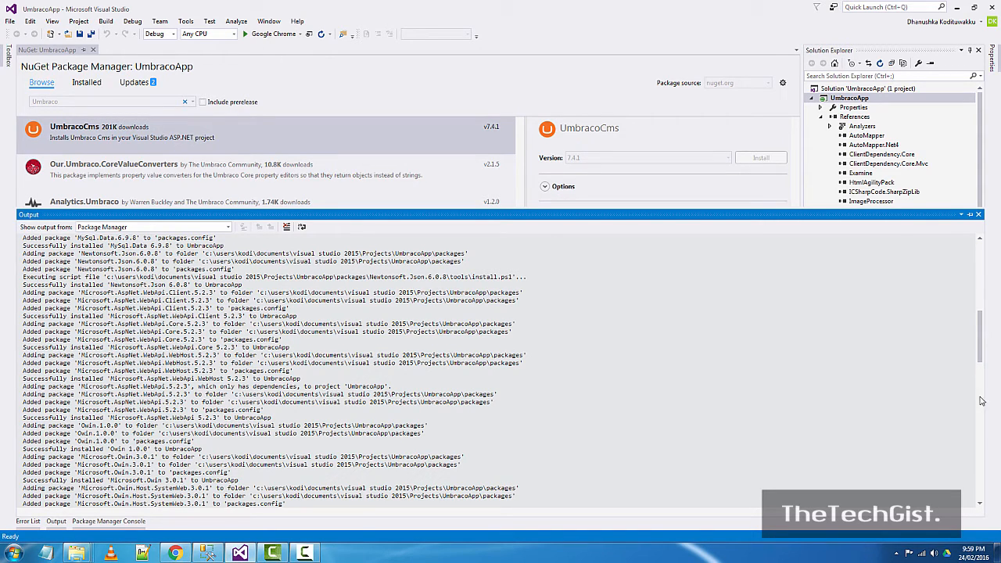
- Check the finished install log, auto-hide the Output pane, and browse the new Umbraco references
drag(981, 351, 980, 494)
scroll(729, 368, up, 4)
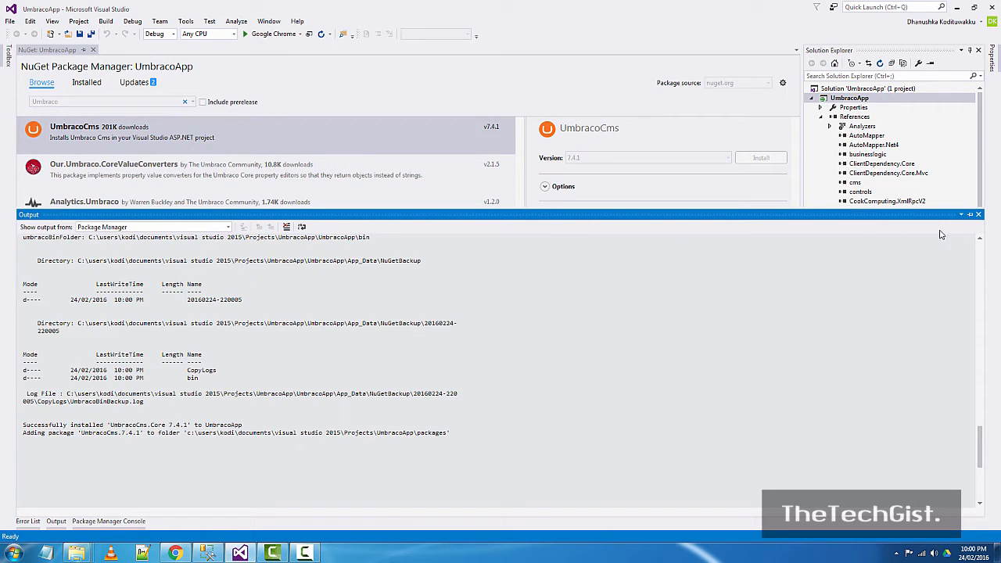
click(971, 219)
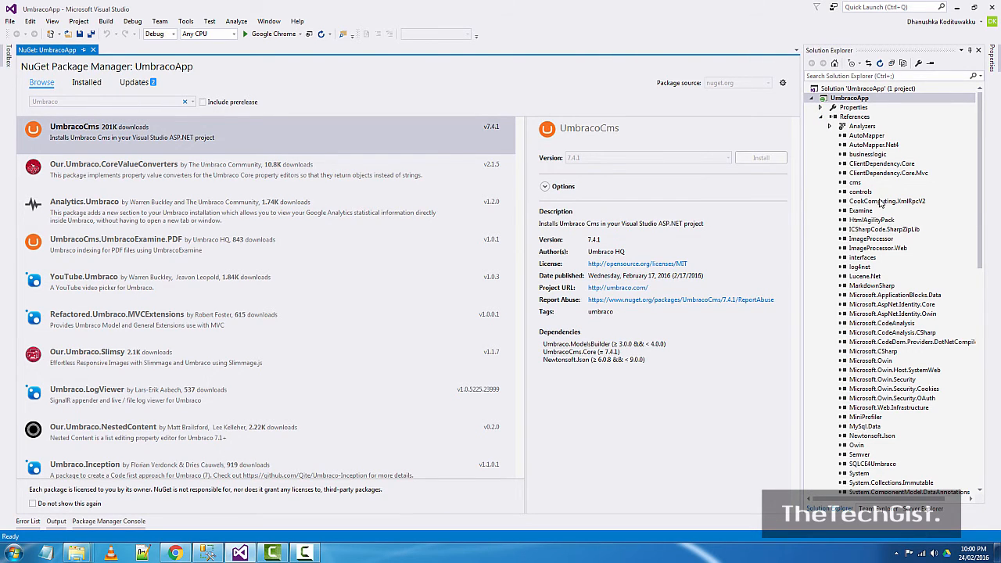
scroll(882, 304, down, 5)
scroll(884, 310, down, 7)
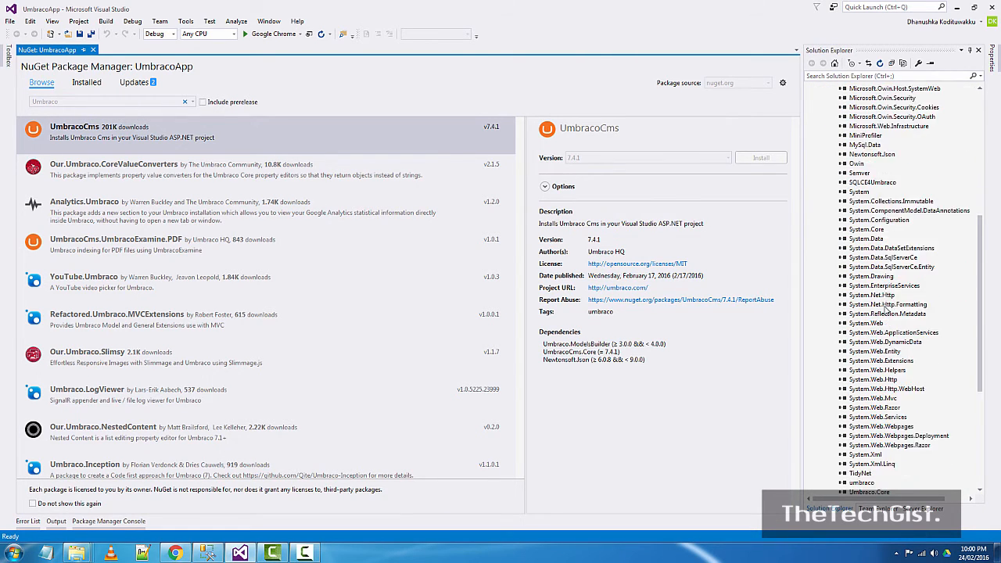
- Close the NuGet: UmbracoApp page, leaving the editor area empty
scroll(886, 310, down, 1)
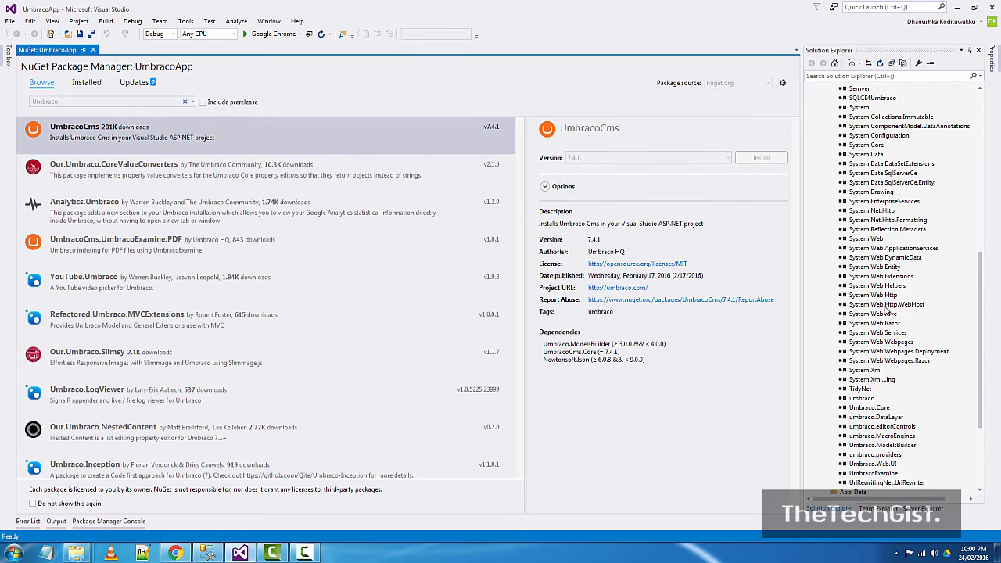
scroll(884, 305, up, 13)
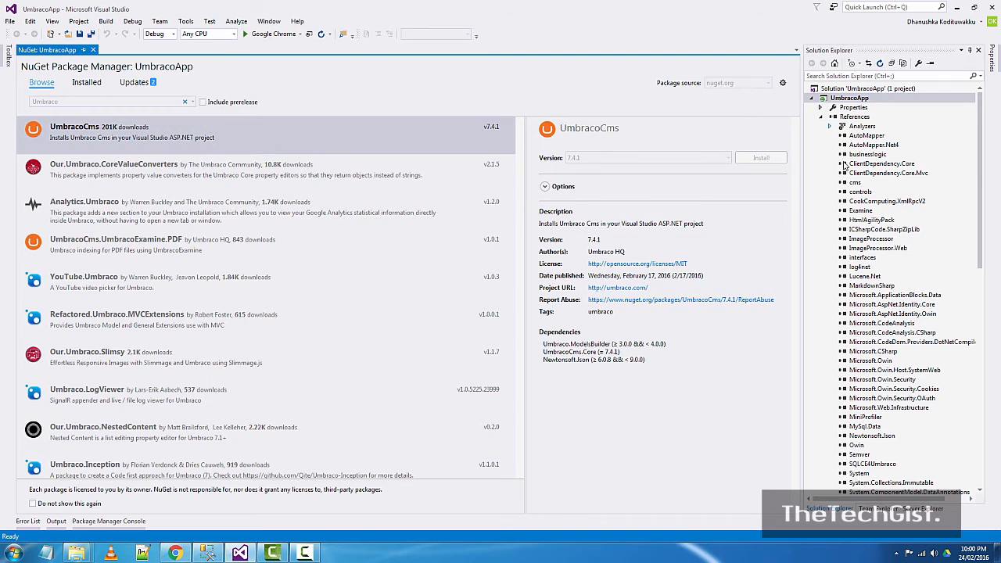
click(93, 50)
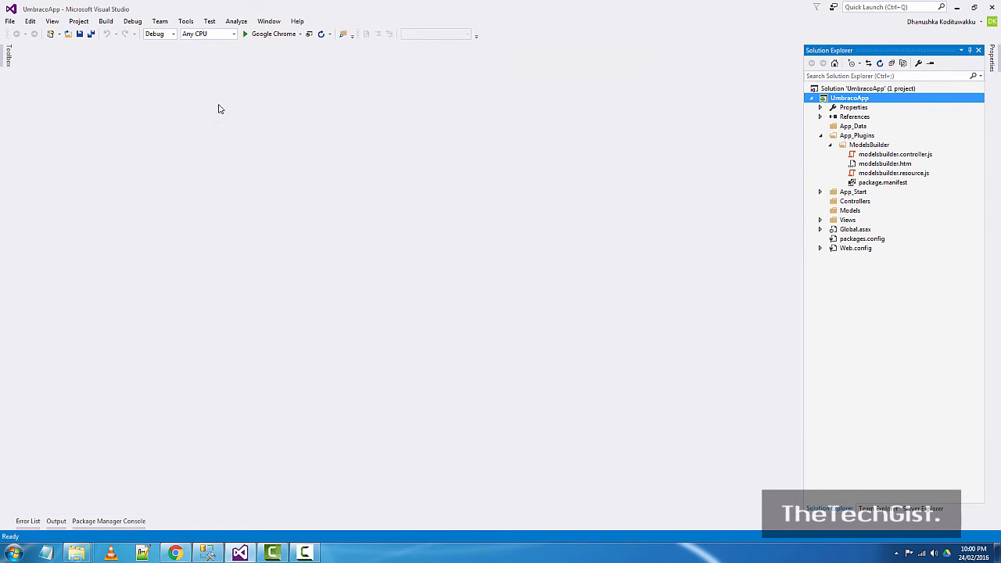
- Collapse App_Plugins and answer the Global.asax overwrite question in the File Conflict dialog
click(821, 137)
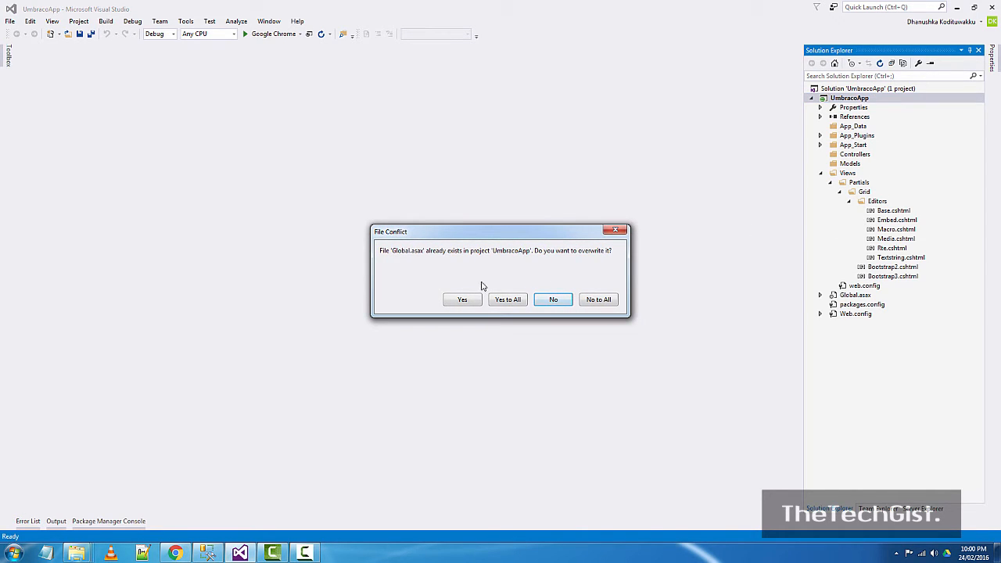
drag(436, 235, 376, 165)
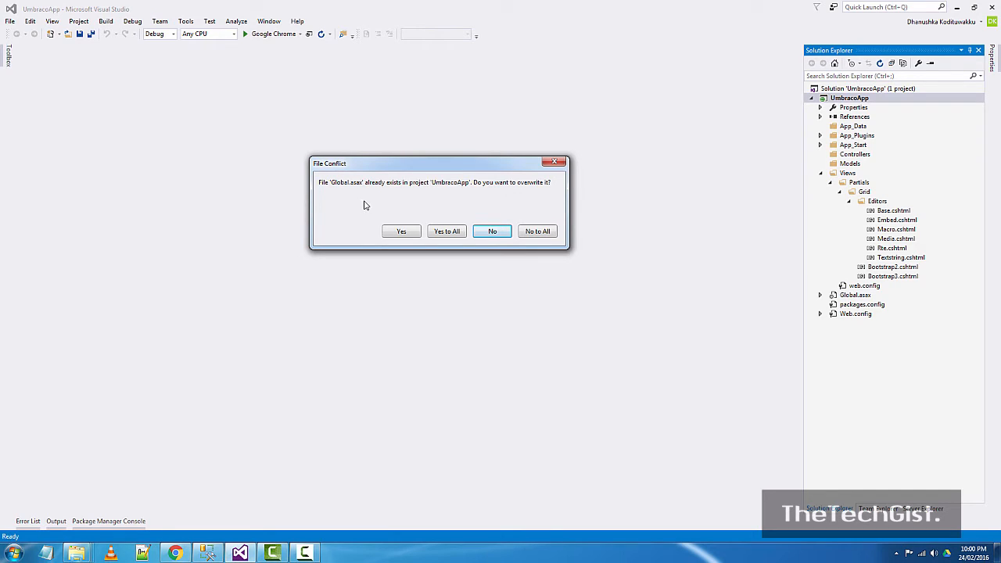
click(412, 232)
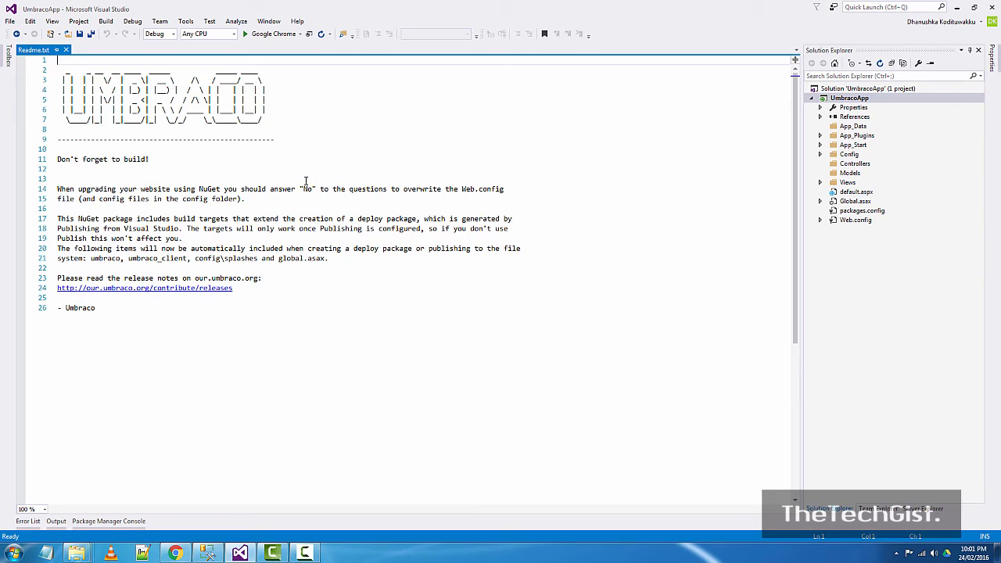
- Turn on Show All Files for UmbracoApp to reveal the bin, obj, Umbraco and Umbraco_Client folders
click(849, 98)
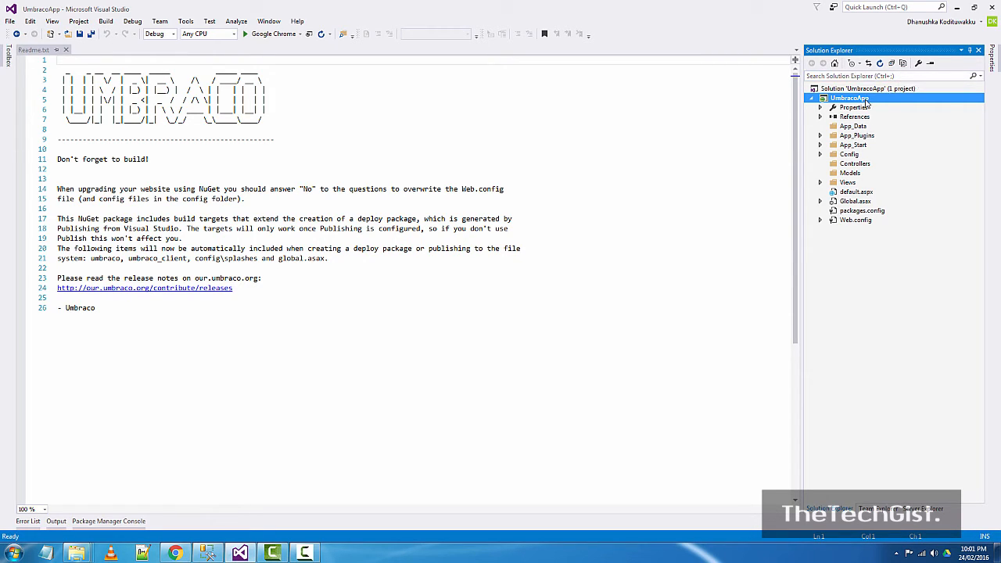
click(903, 64)
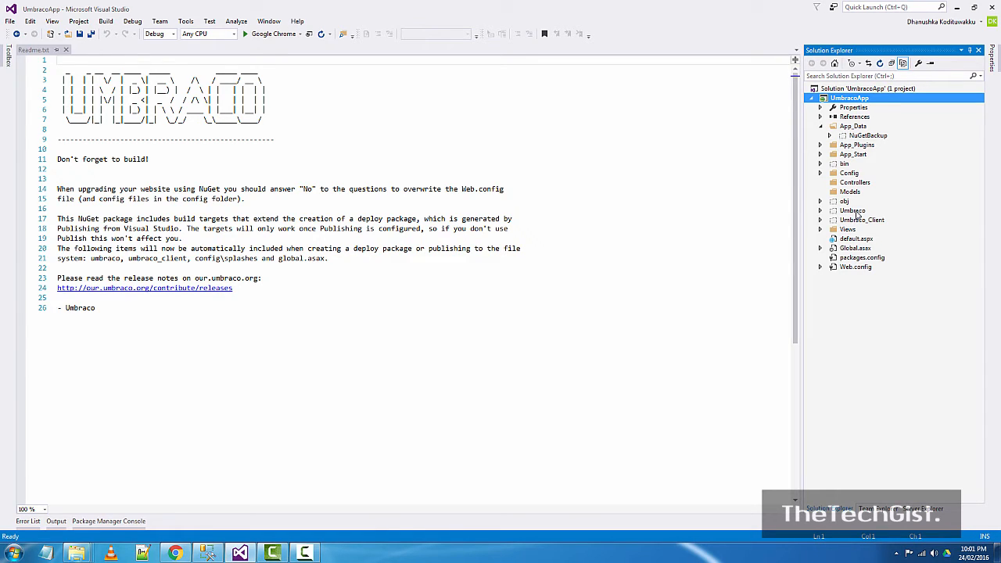
- Include the Umbraco and Umbraco_Client folders in the UmbracoApp project
click(856, 213)
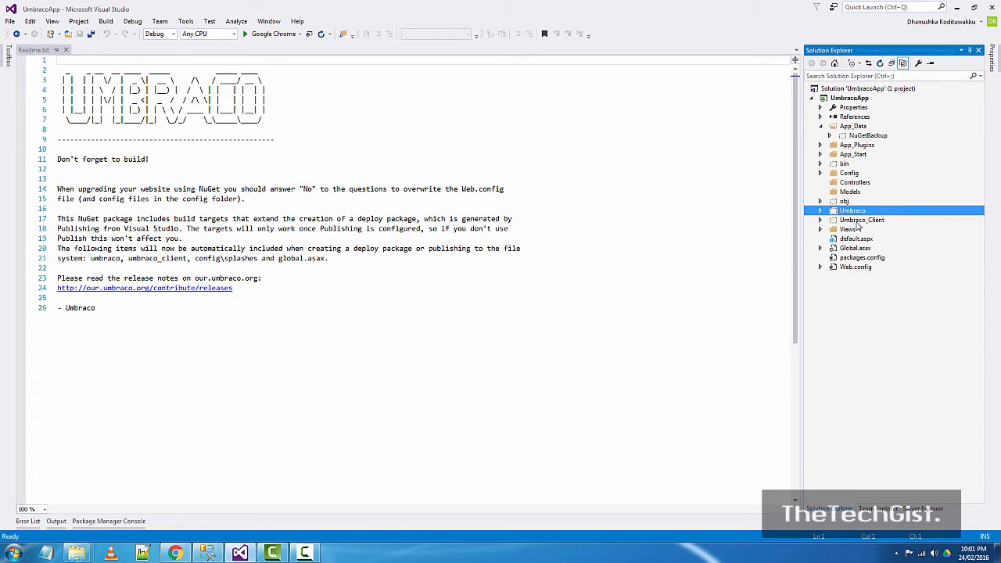
shift+click(859, 220)
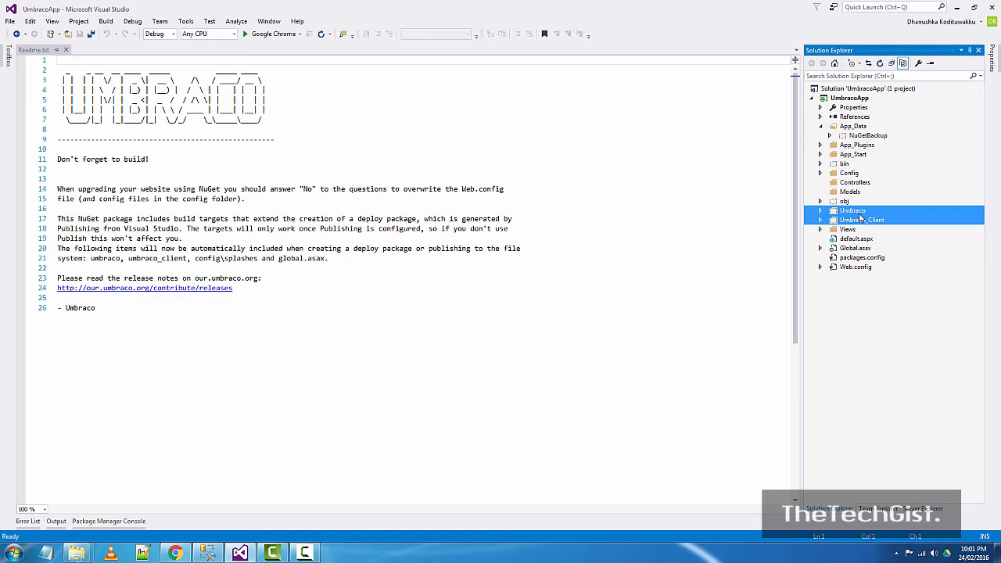
right_click(861, 215)
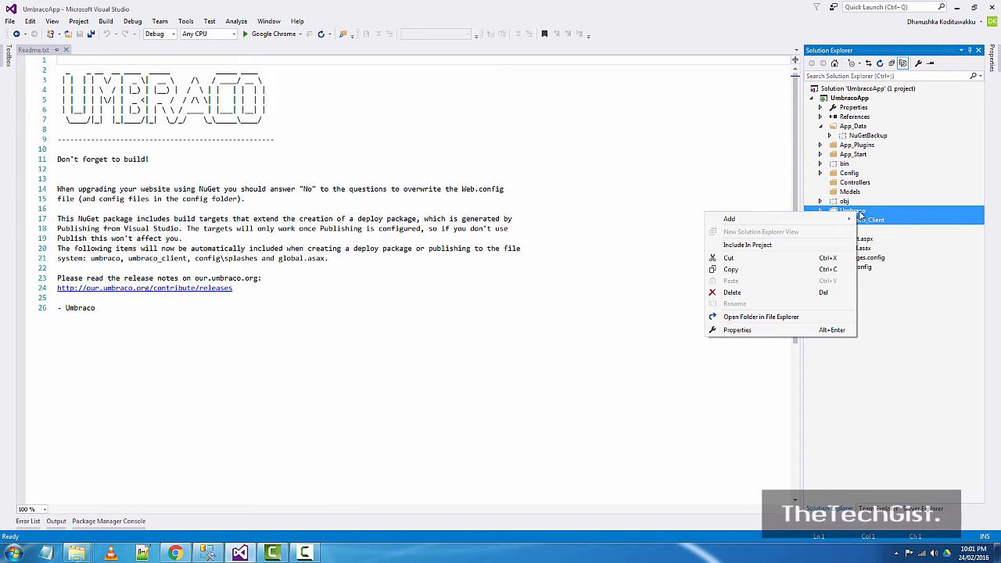
click(791, 245)
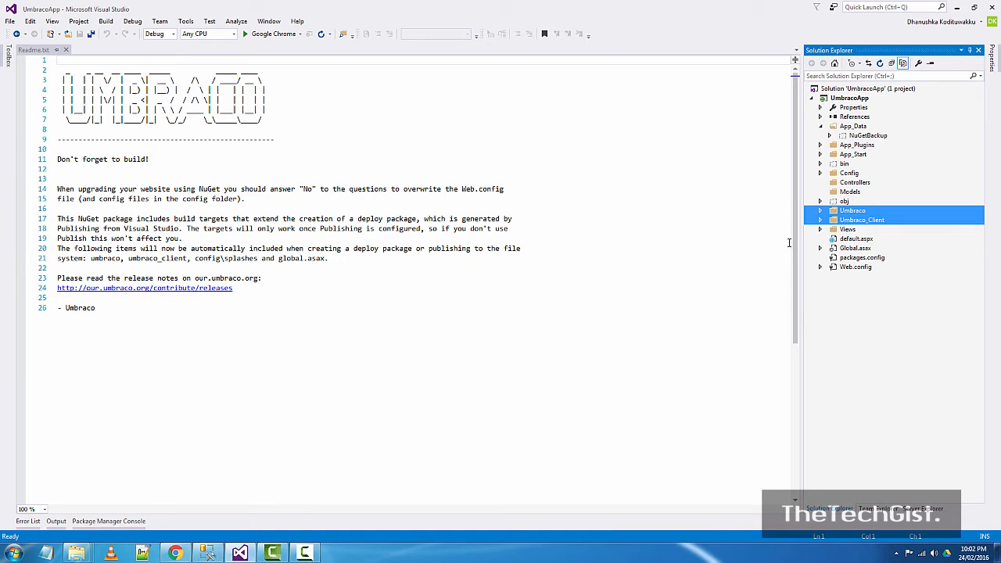
- Save all changes to UmbracoApp and collapse the App_Data folder
click(850, 98)
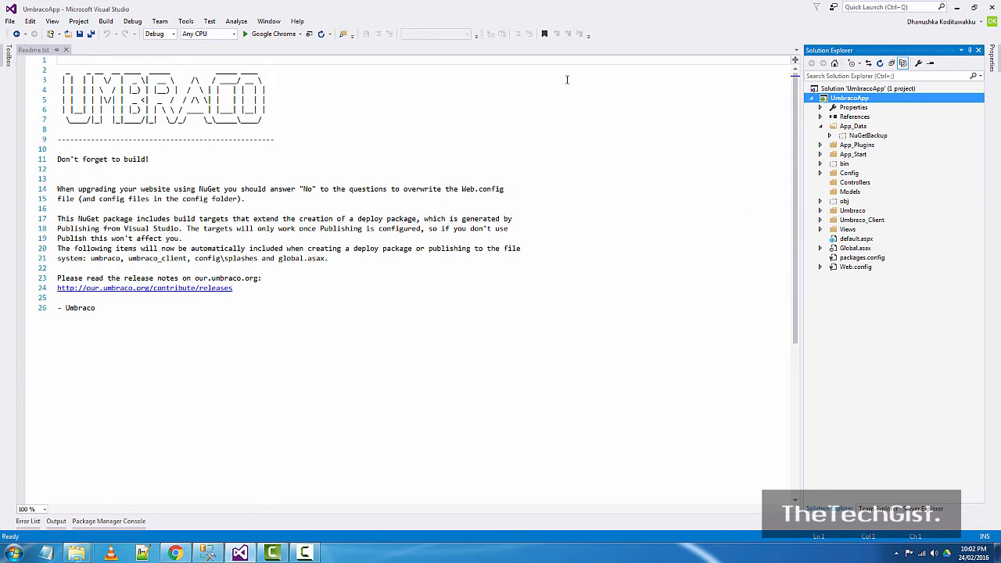
click(91, 36)
click(822, 129)
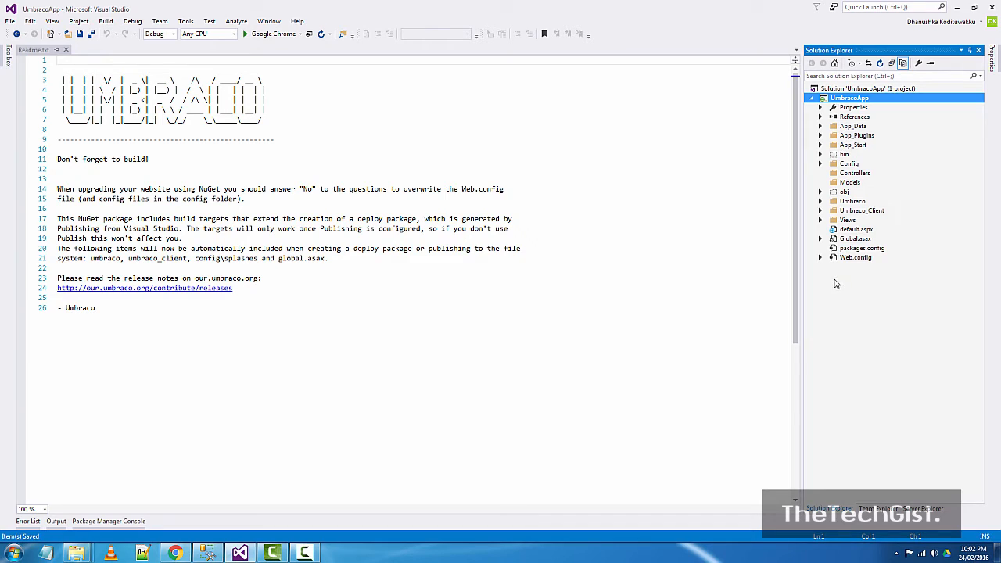
- Start UmbracoApp without debugging, then bring up the Umbraco Installation docs in Chrome
click(590, 197)
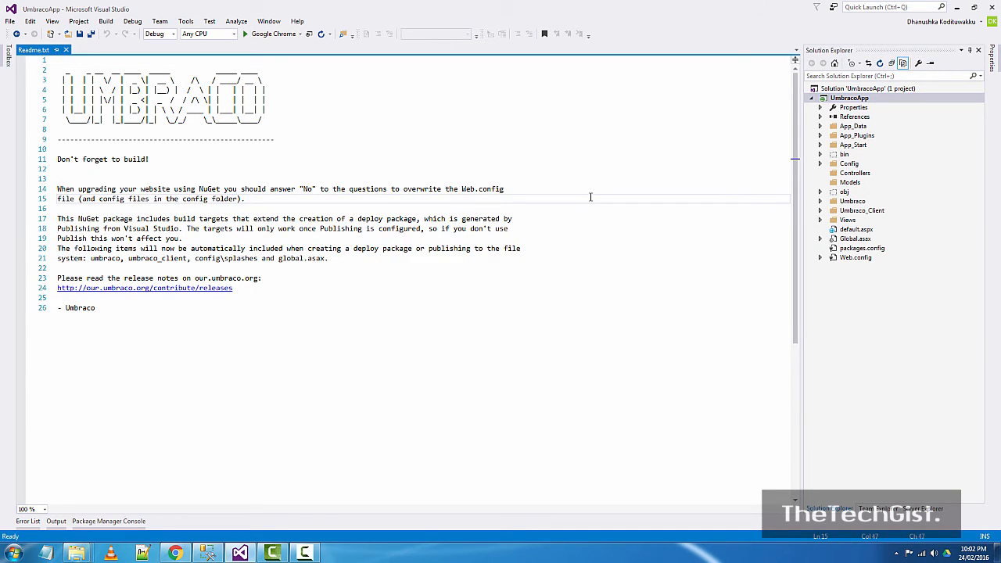
click(127, 23)
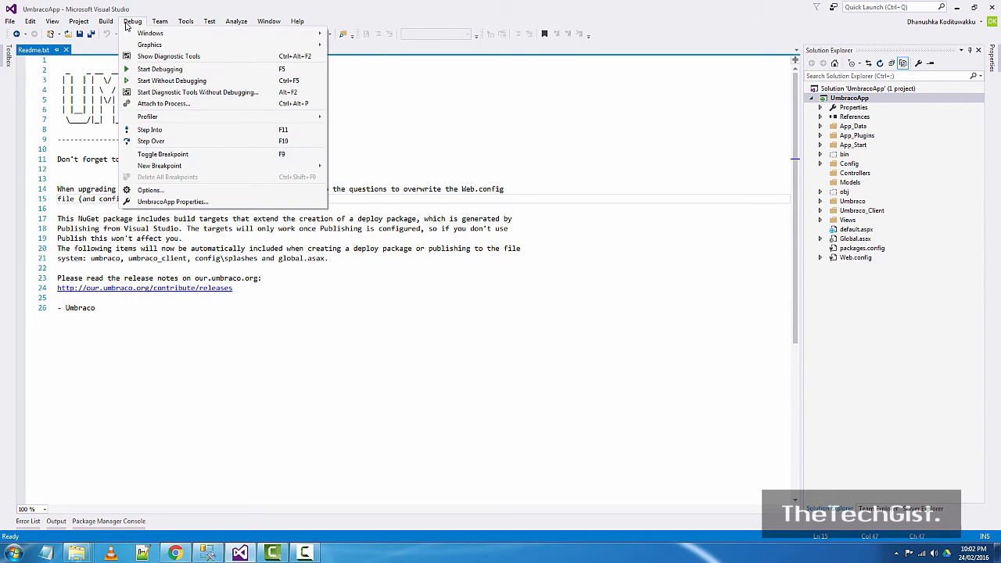
click(170, 81)
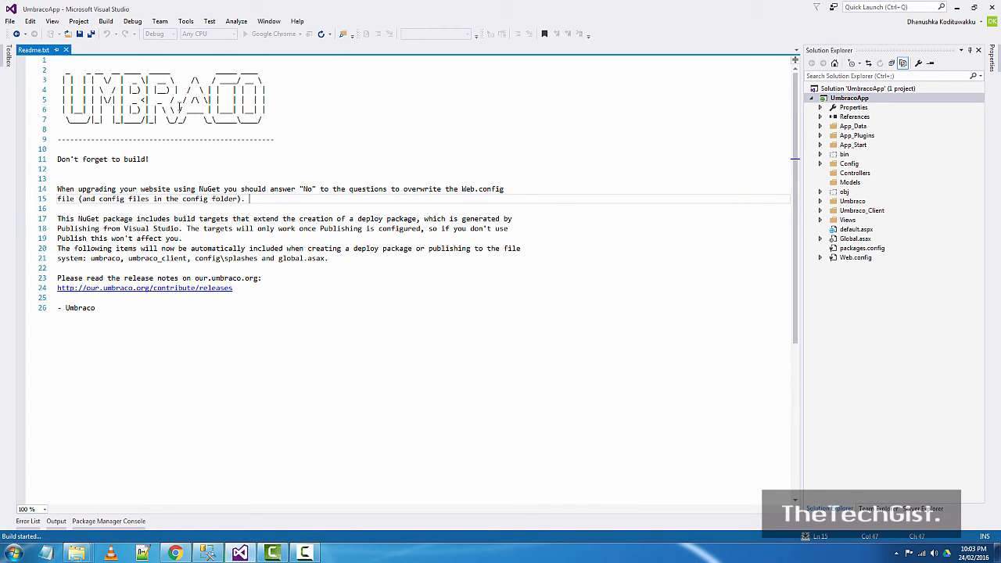
click(176, 553)
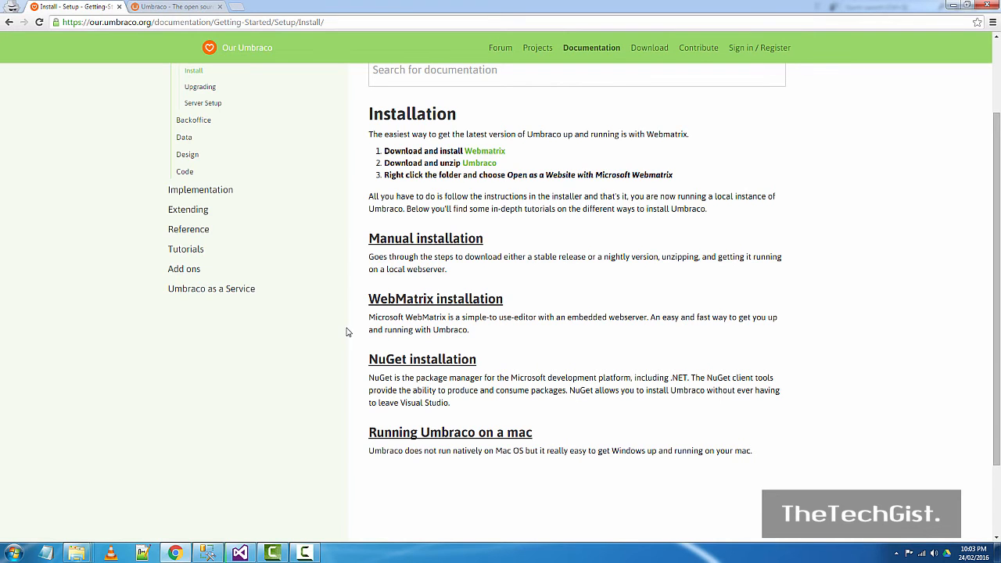
- Check UmbracoApp's build output and copy the localhost:6504 address
click(240, 553)
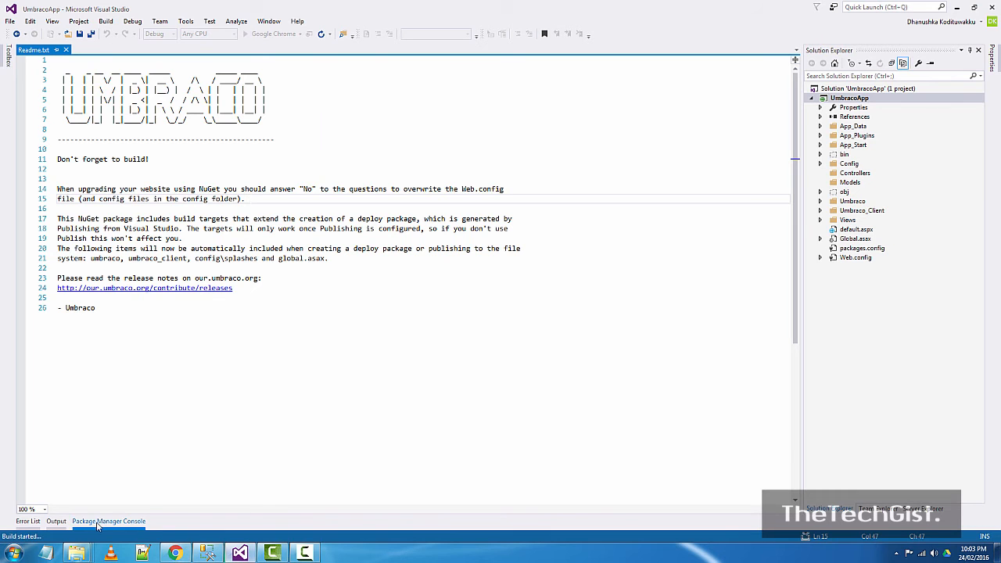
click(62, 522)
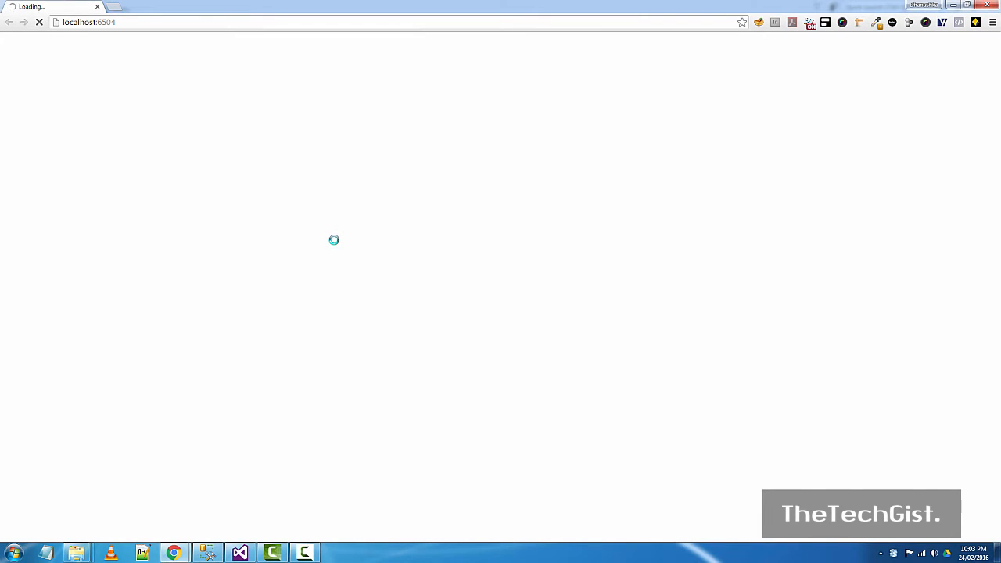
click(127, 22)
key(ctrl+c)
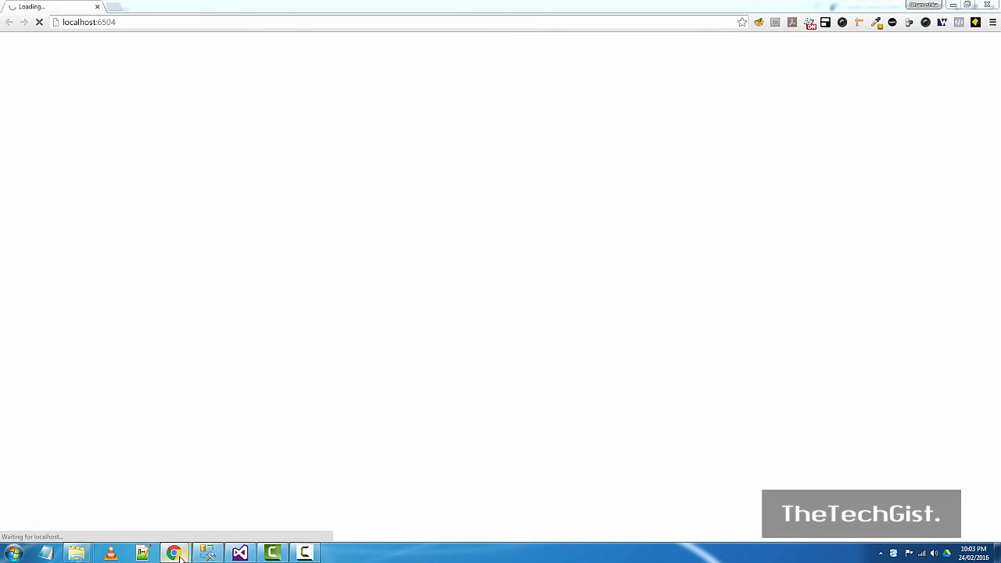
- Load localhost:6504 in a new Chrome tab and close the extra localhost window
mouse_move(174, 553)
click(167, 477)
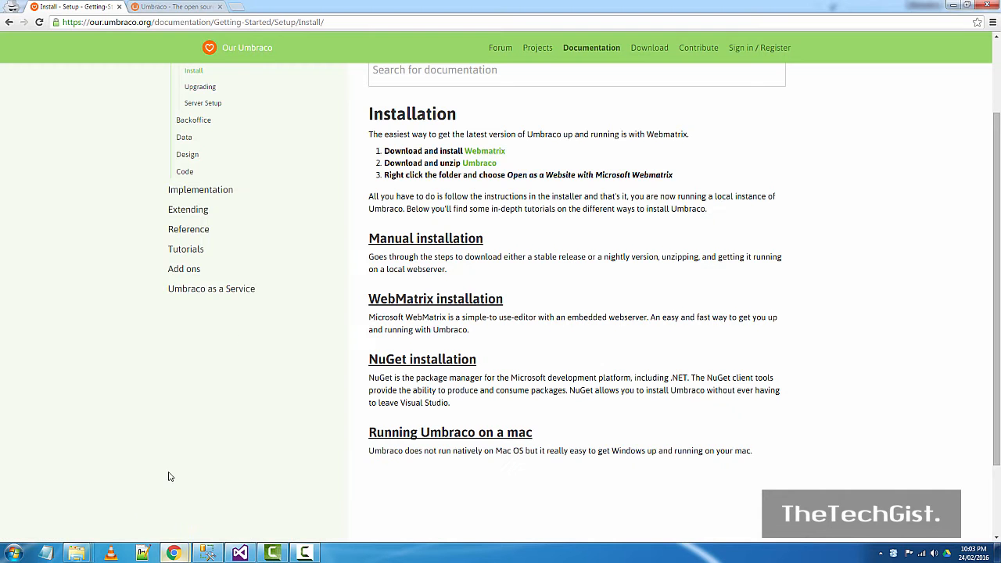
click(237, 7)
key(ctrl+v)
key(Return)
key(alt+Tab)
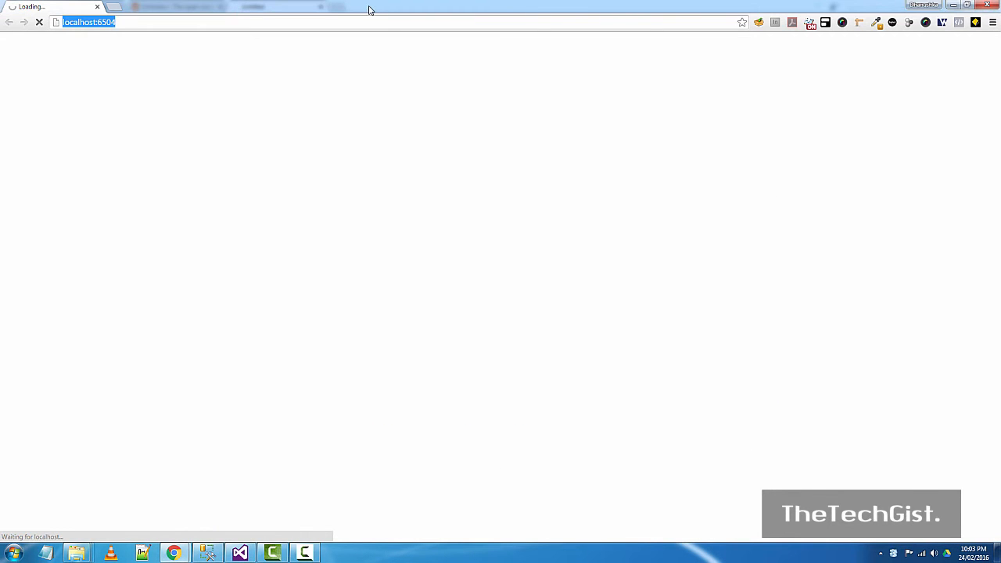
click(988, 5)
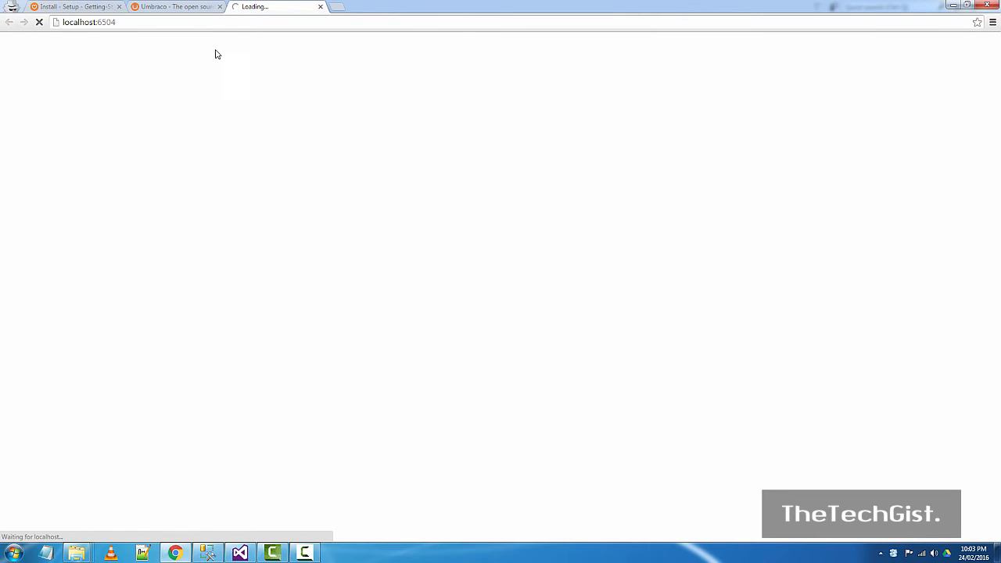
click(210, 22)
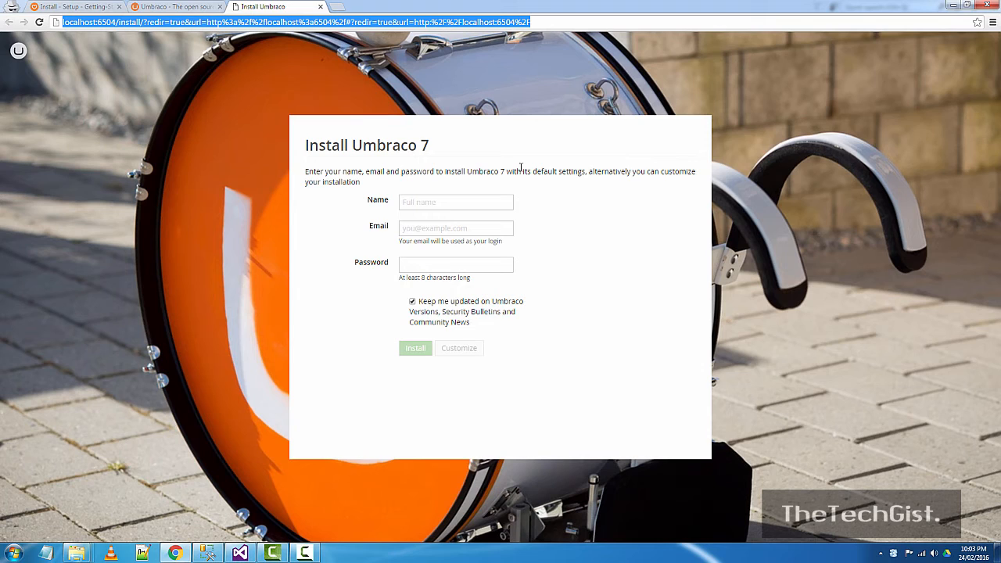
- Enter the administrator's full name and e-mail address in the installer
click(463, 202)
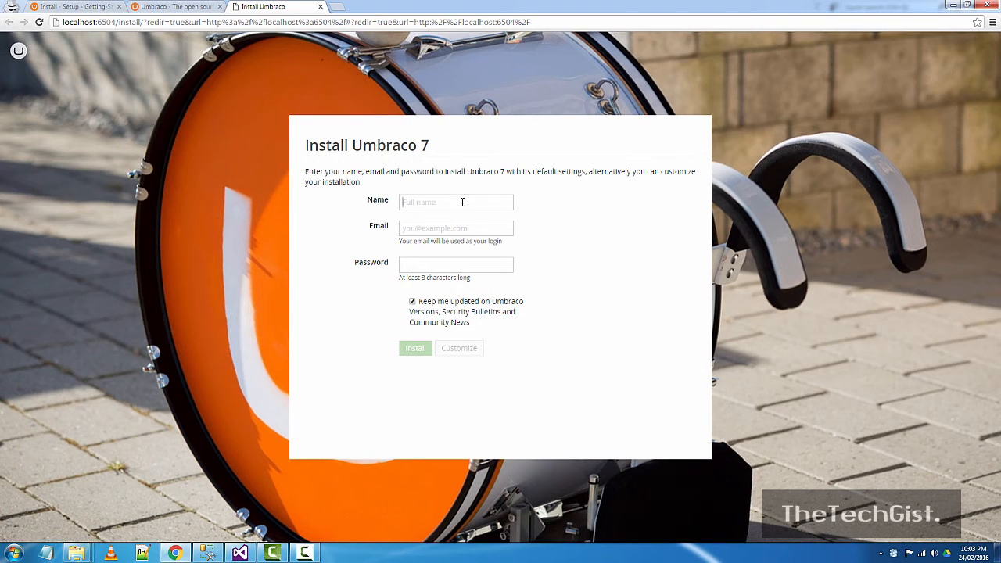
text(D)
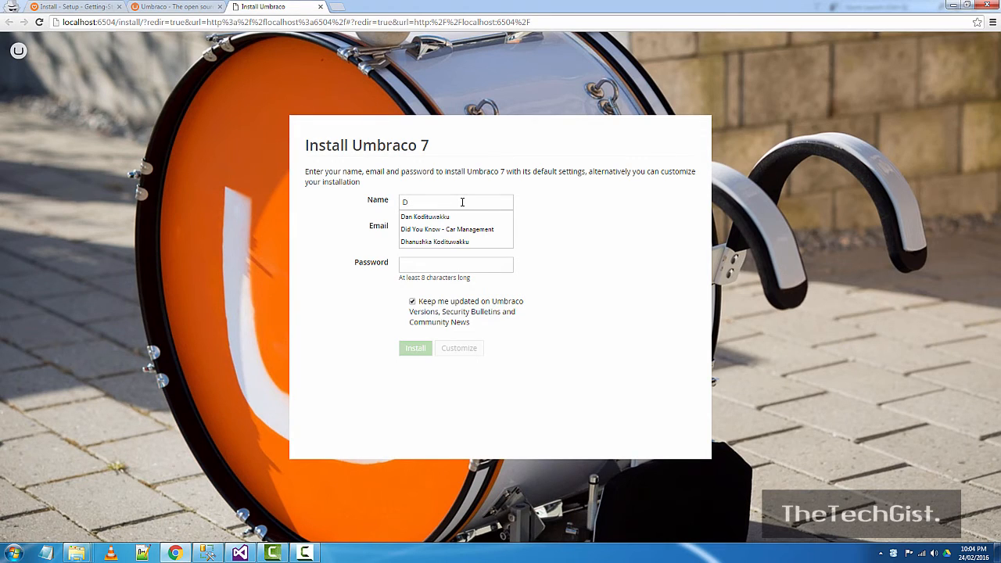
text(an)
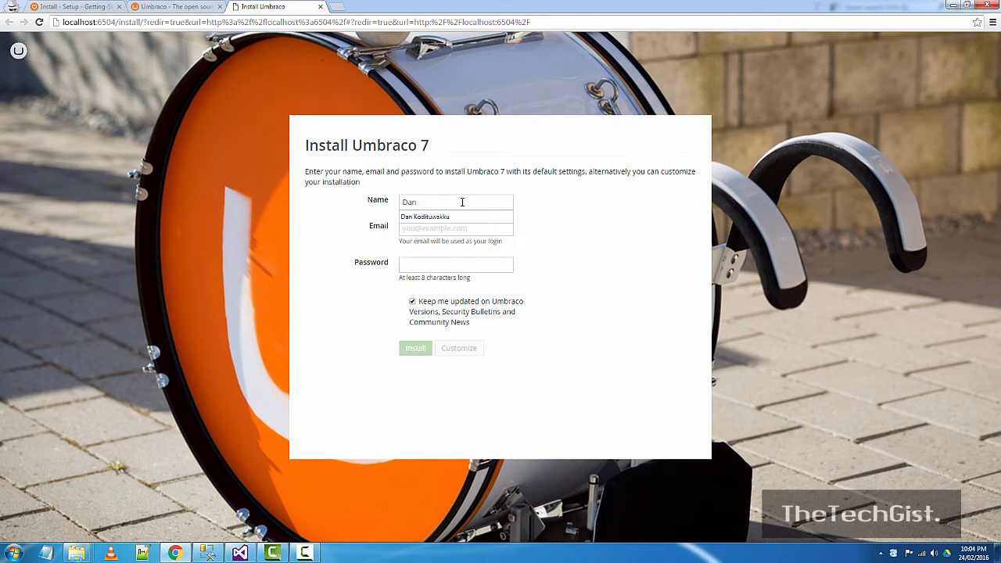
click(457, 219)
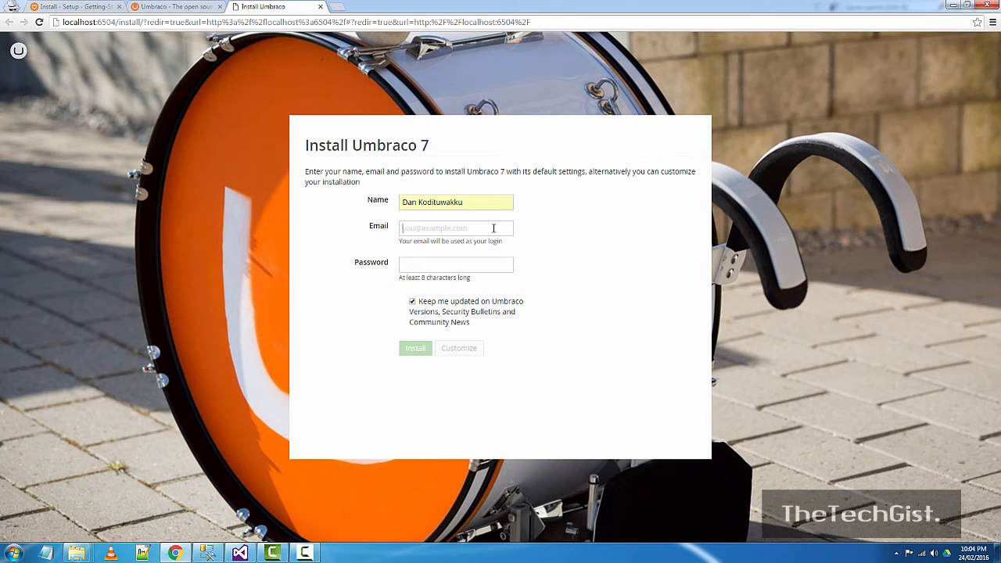
click(494, 228)
text(test)
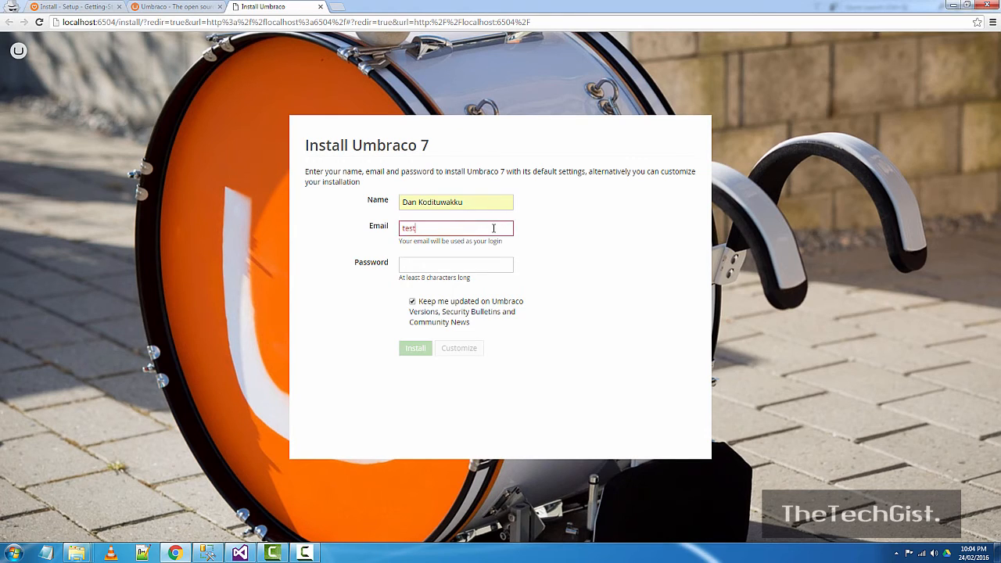
text(@gmail.com)
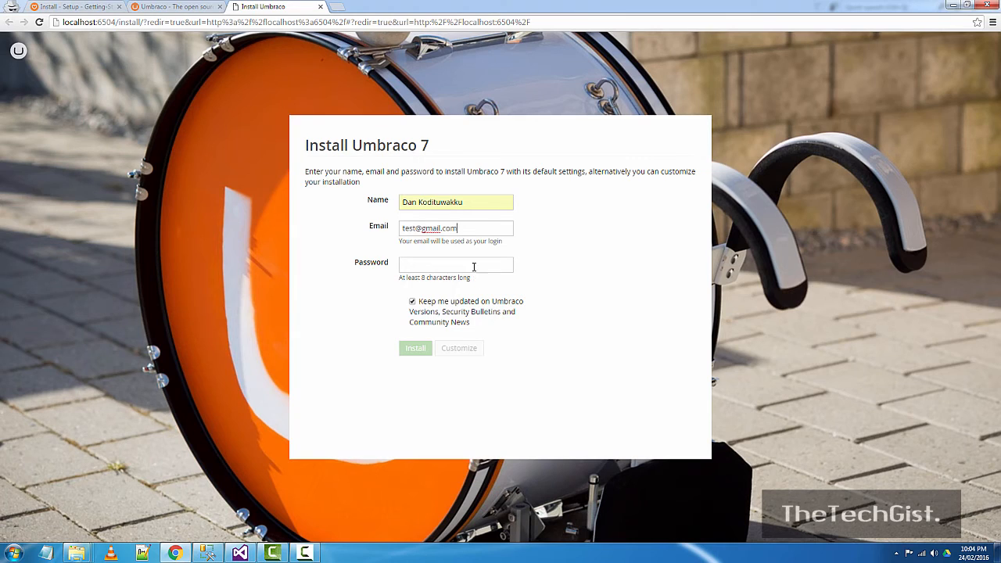
- Set the administrator password, untick 'Keep me updated', and choose Customize
click(474, 267)
text(2345678)
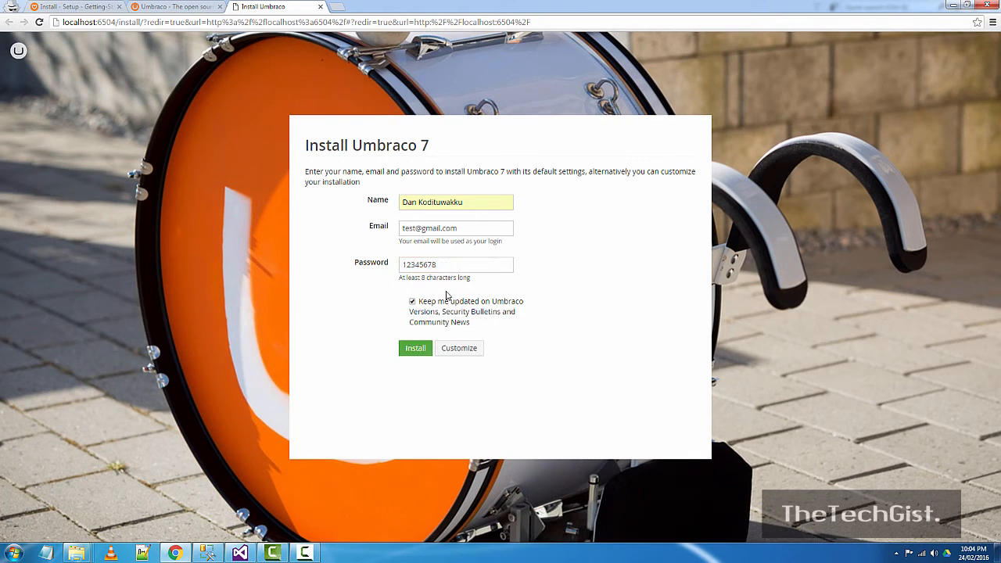
click(413, 301)
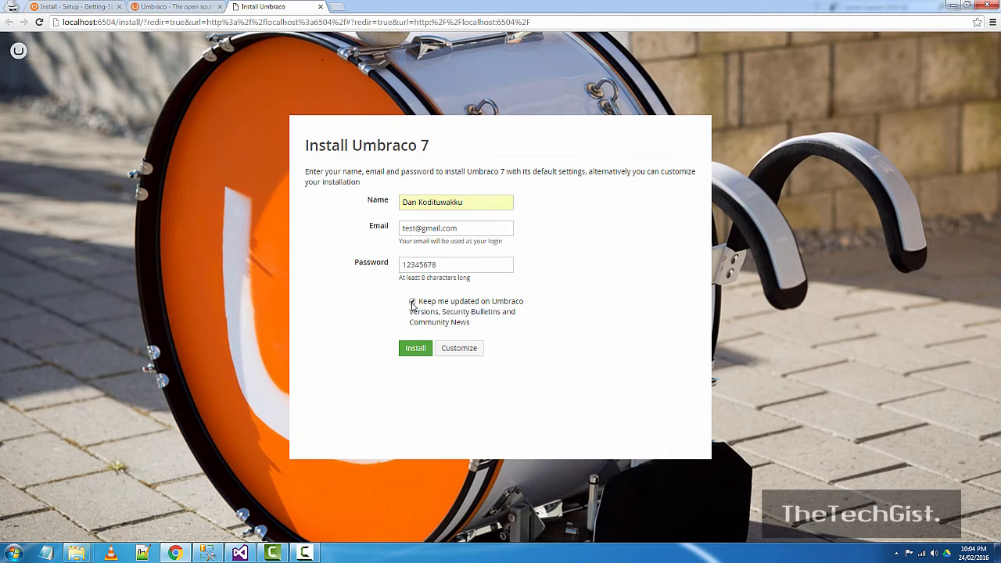
click(463, 349)
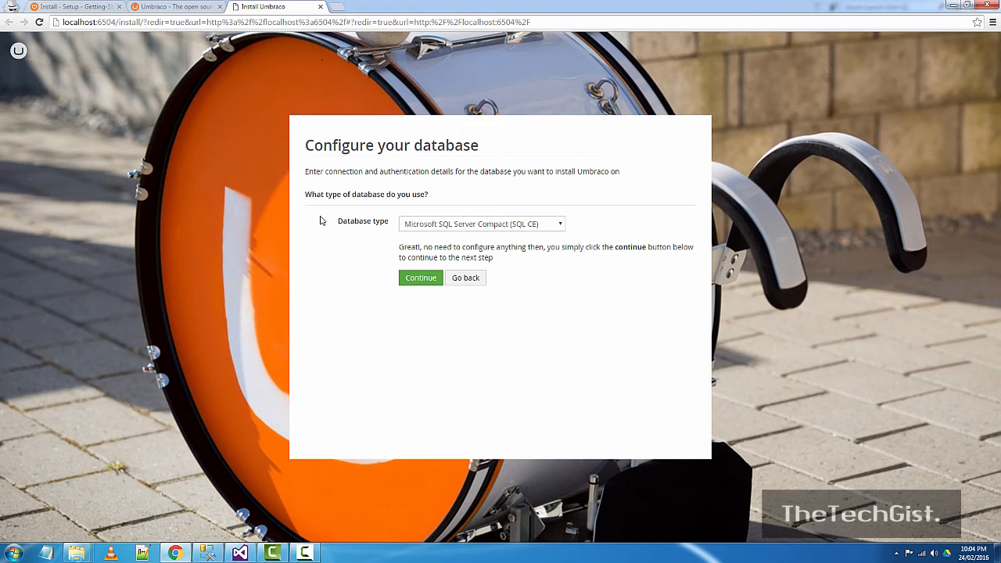
- Choose Microsoft SQL Server as the database type, then look up the server name in SSMS
click(559, 226)
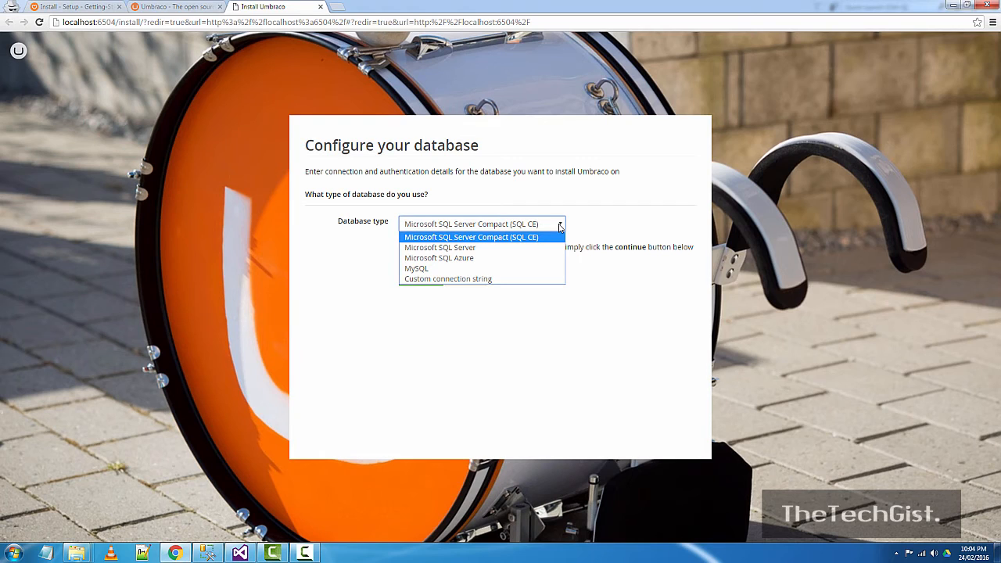
click(475, 248)
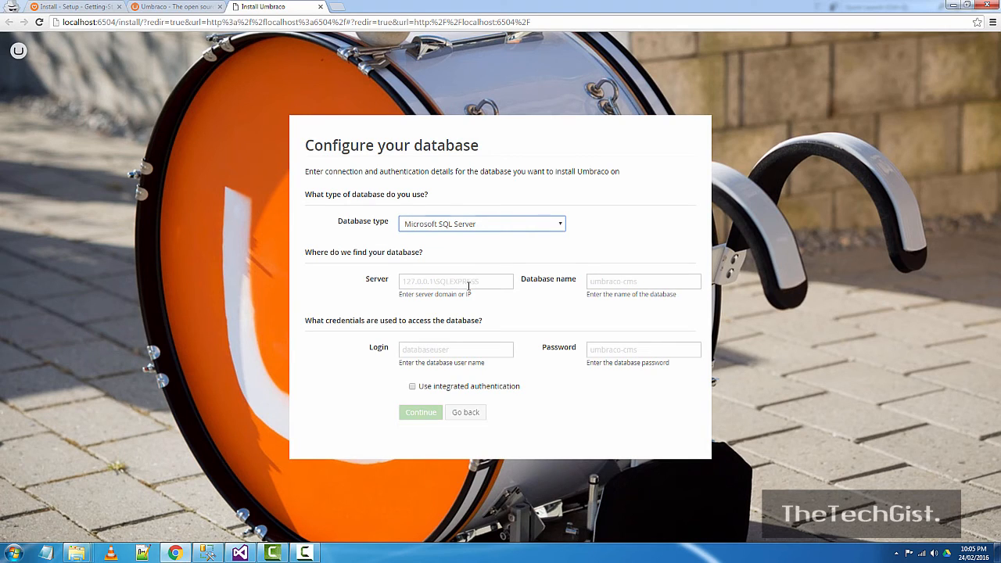
click(469, 285)
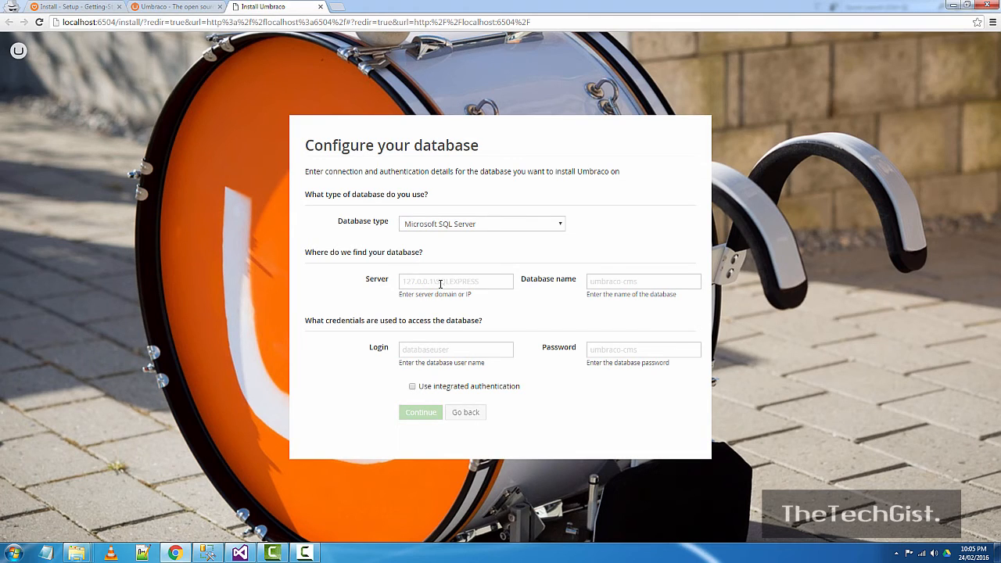
click(206, 553)
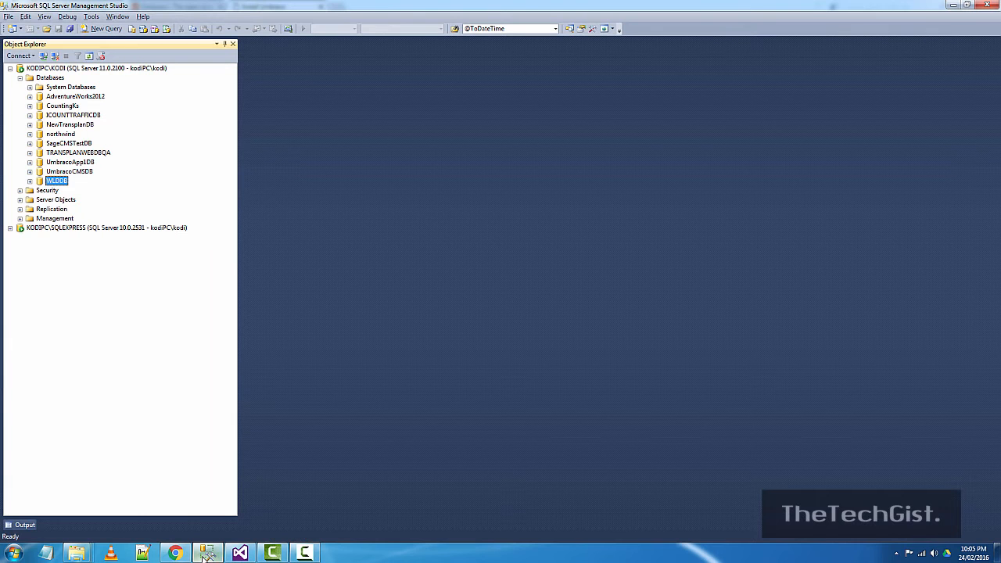
- Enter KODIPC\KODI as the installer's server, then open the Databases context menu in SSMS
click(205, 557)
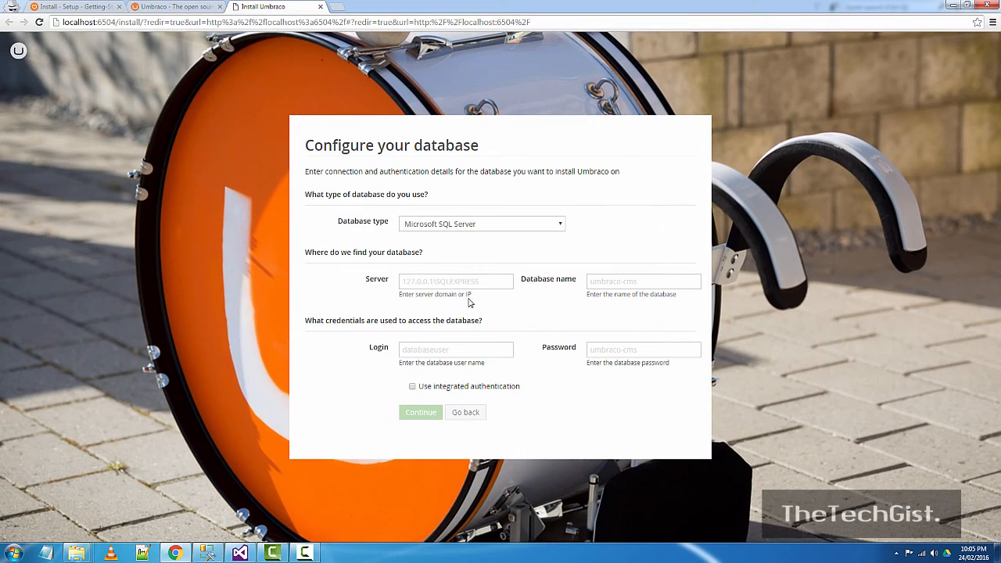
text(KODIPC\KODI)
key(Tab)
key(alt+Tab)
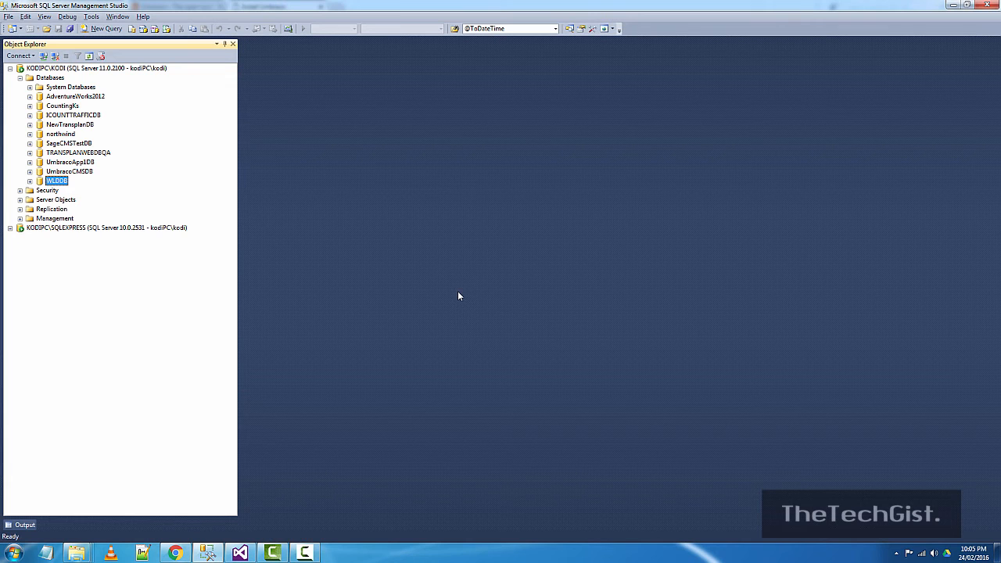
right_click(54, 80)
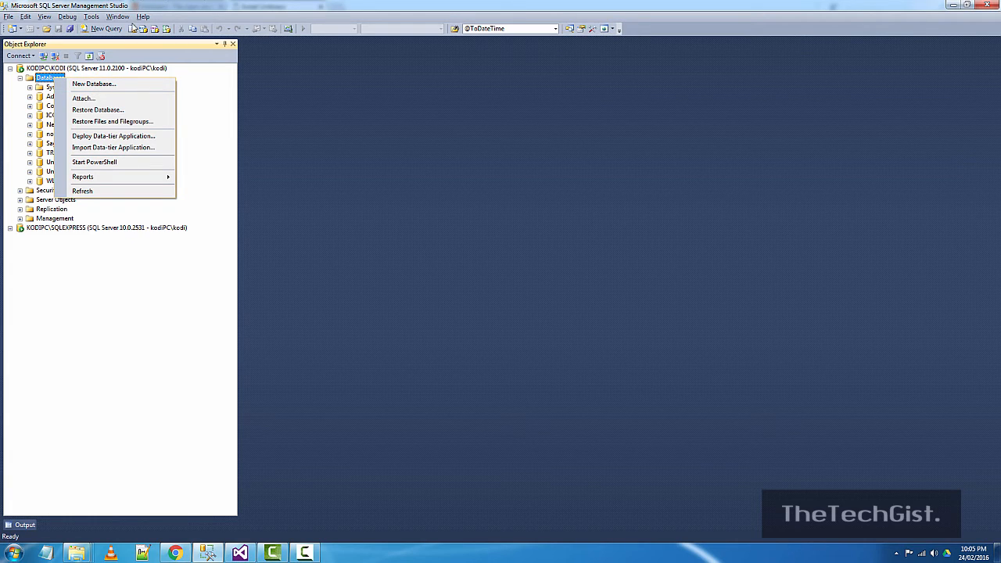
- Create a new database named UmbracoAppDb through the New Database dialog
click(94, 84)
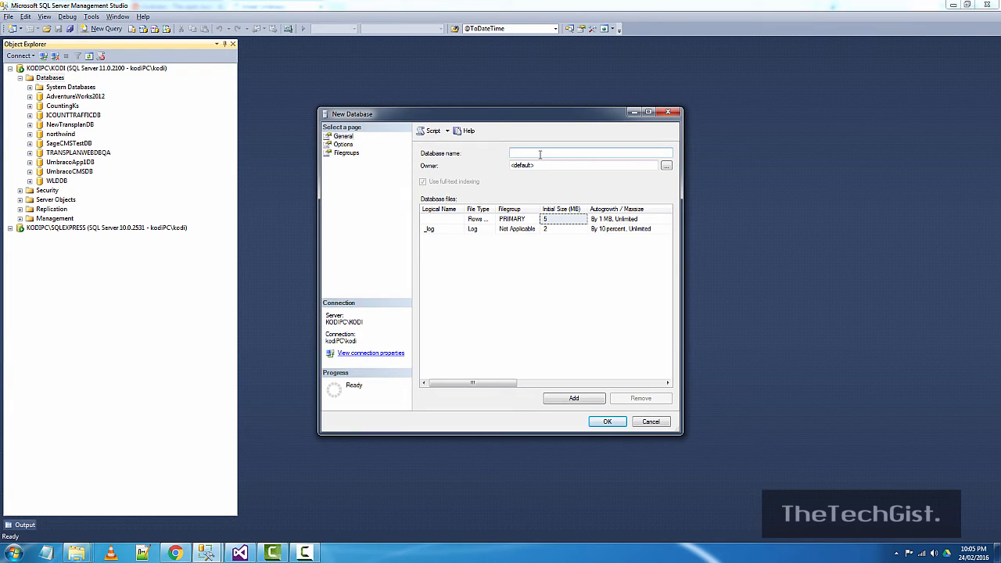
text(uMBRACO)
key(BackSpace)
key(BackSpace)
key(BackSpace)
key(BackSpace)
key(BackSpace)
key(BackSpace)
key(BackSpace)
text(UmbracoAppDb)
click(345, 144)
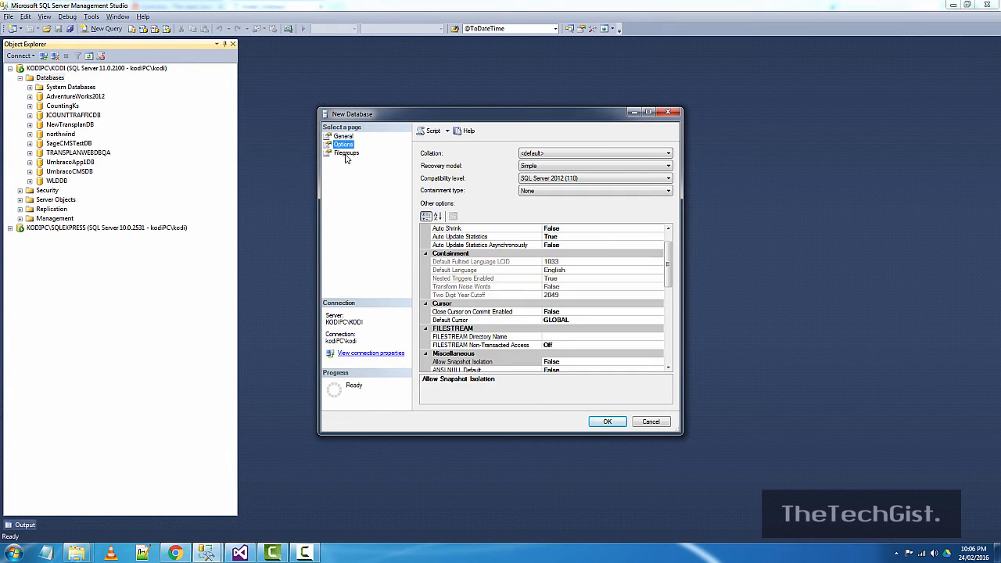
click(347, 152)
click(344, 137)
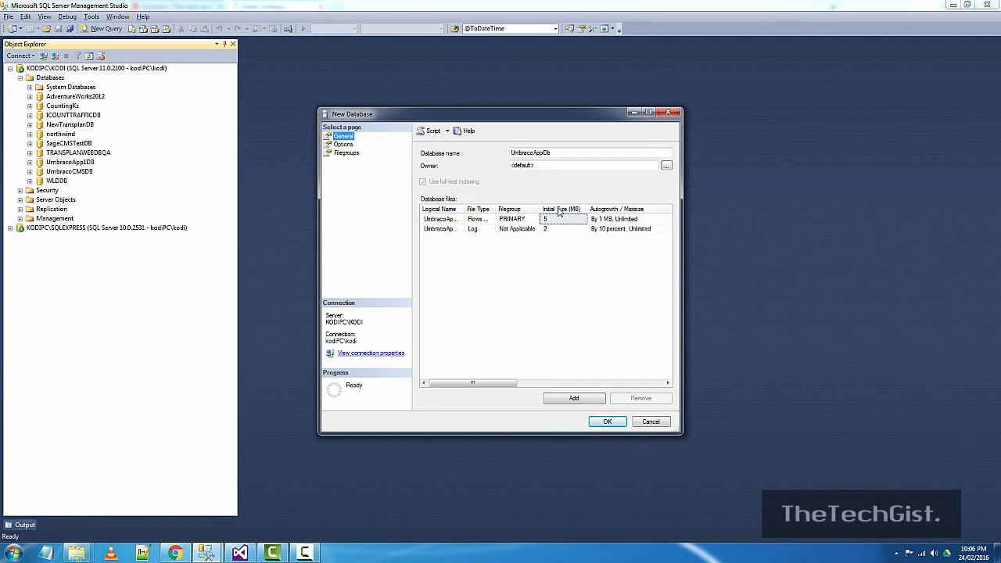
click(612, 422)
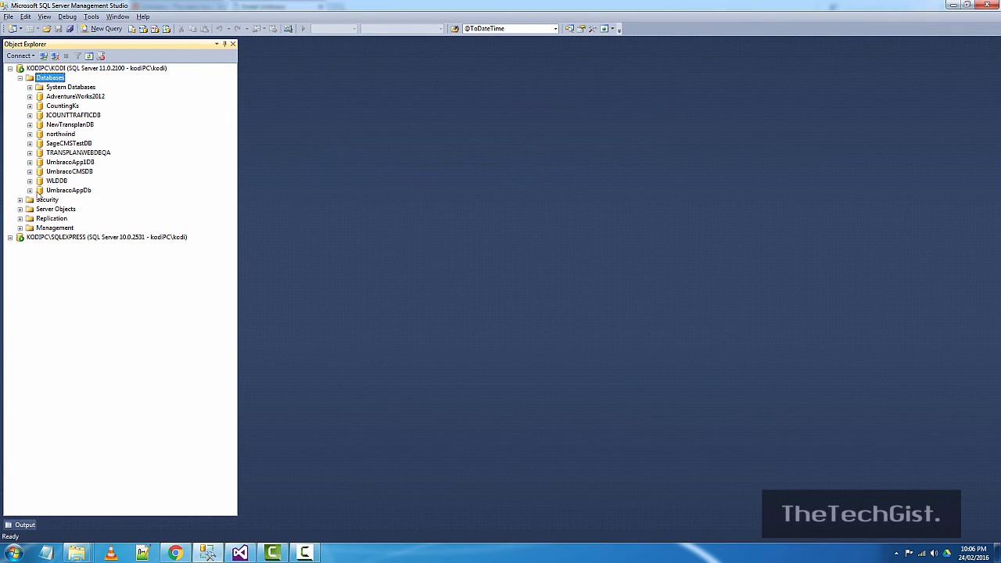
- Expand UmbracoAppDb's Security > Users and the server Logins, then select umbracouser
click(29, 191)
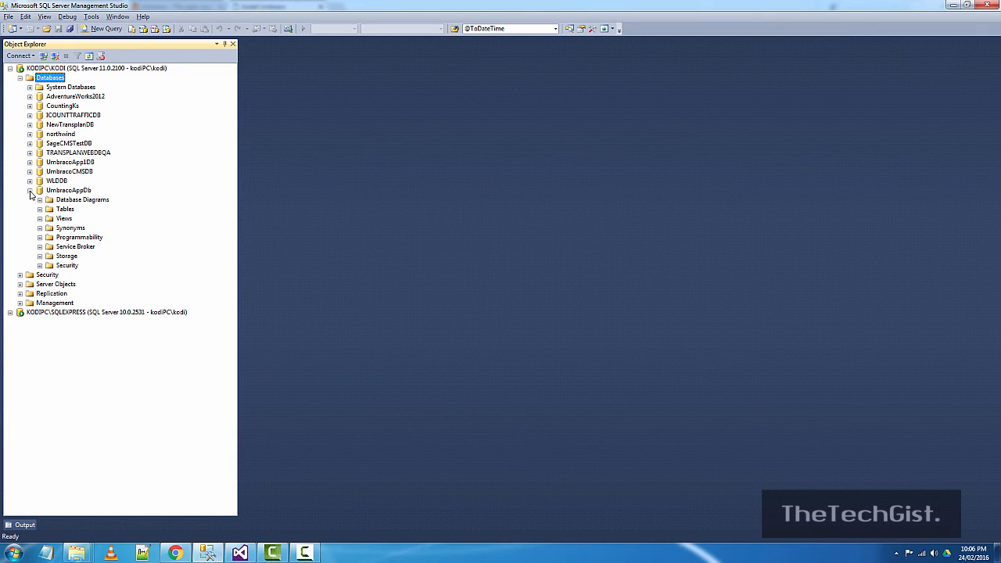
click(39, 266)
click(49, 275)
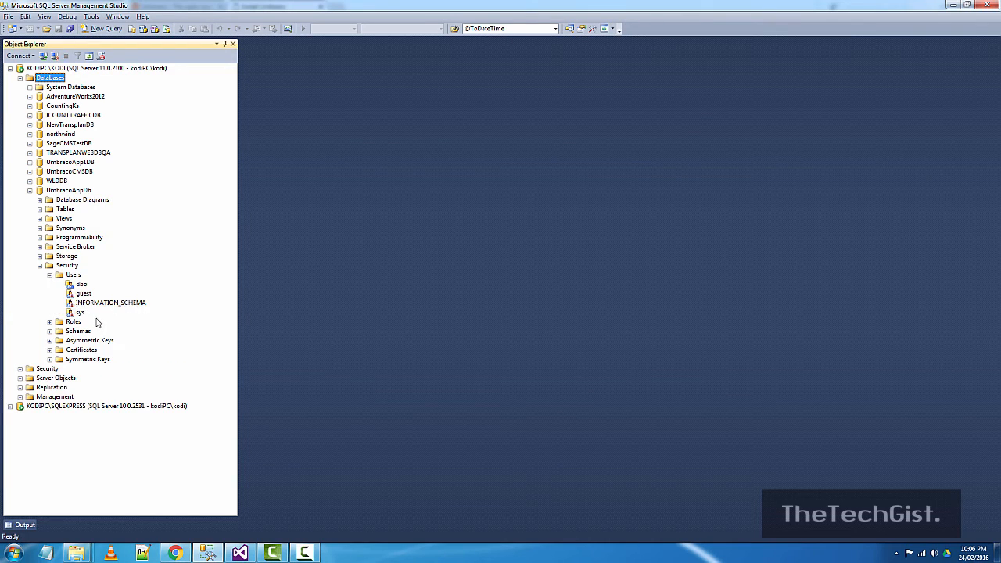
click(21, 368)
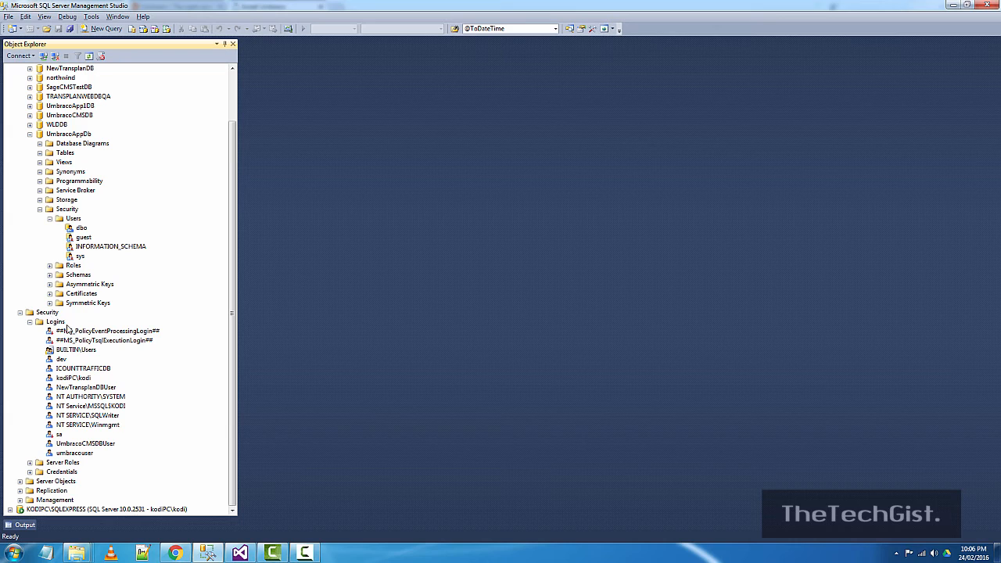
click(89, 455)
- Open the umbracouser login's properties at the User Mapping page
right_click(86, 458)
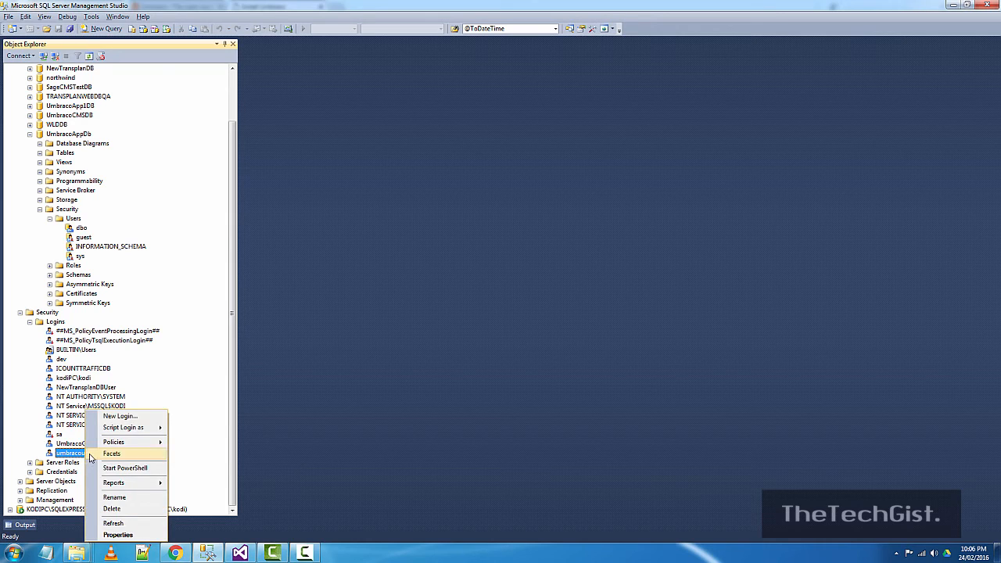
click(126, 537)
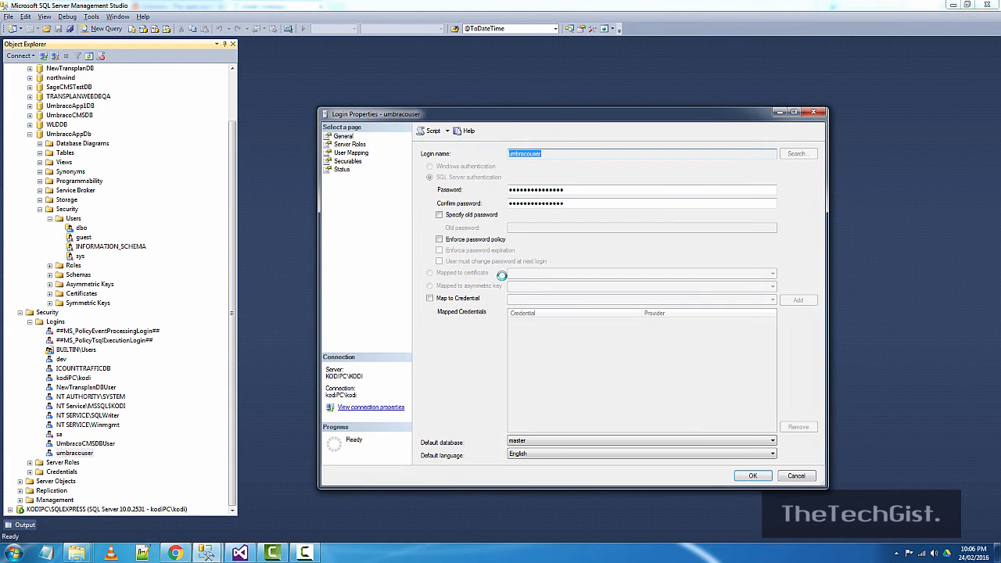
click(352, 145)
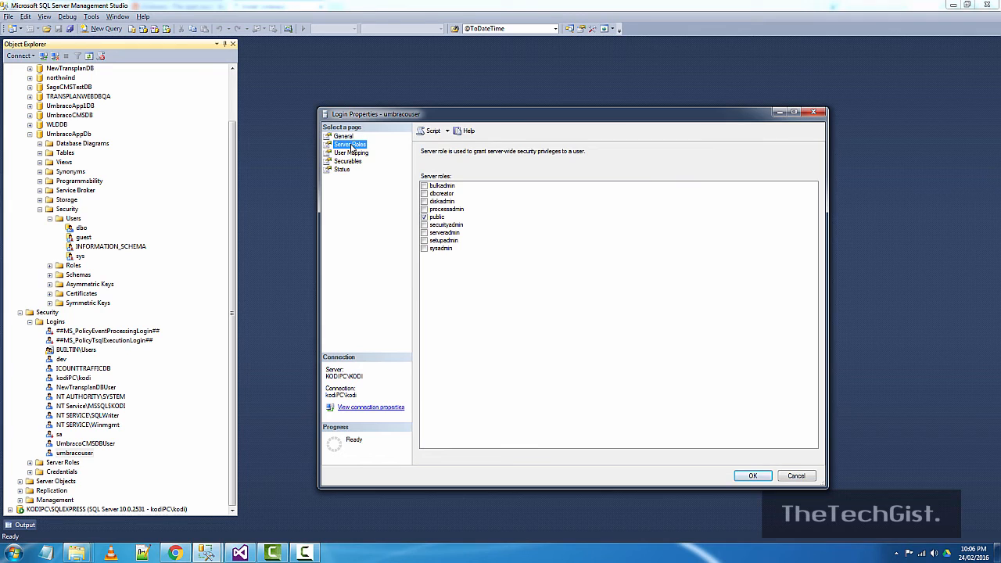
click(351, 153)
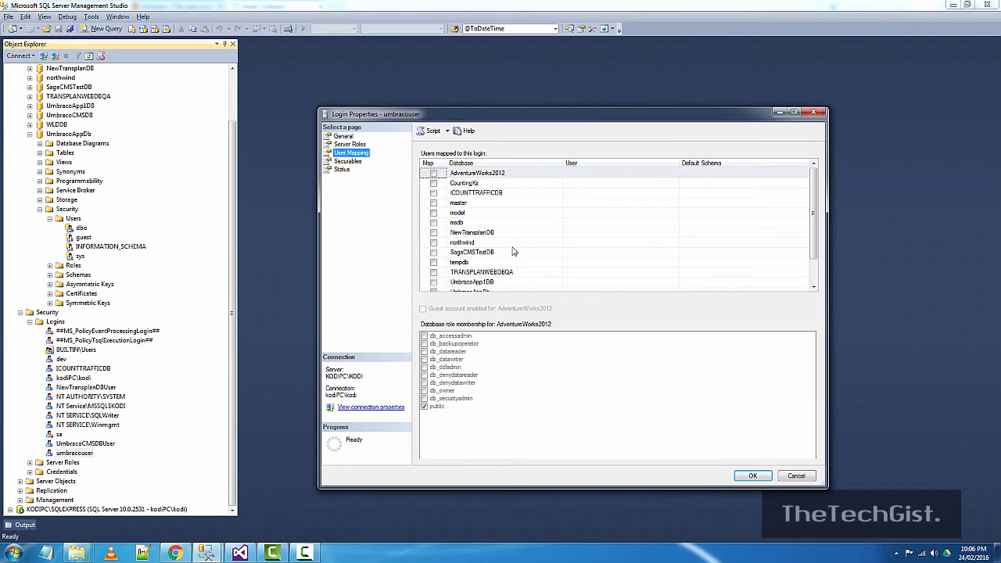
scroll(818, 196, down, 2)
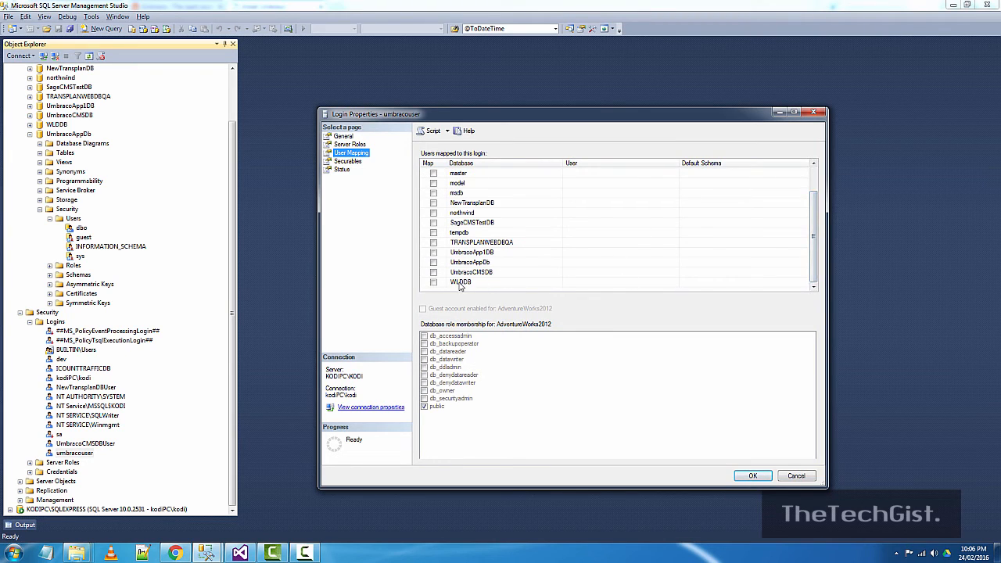
- Map umbracouser to UmbracoAppDb with db_datawriter, db_ddladmin and db_owner, then return to Chrome
click(434, 262)
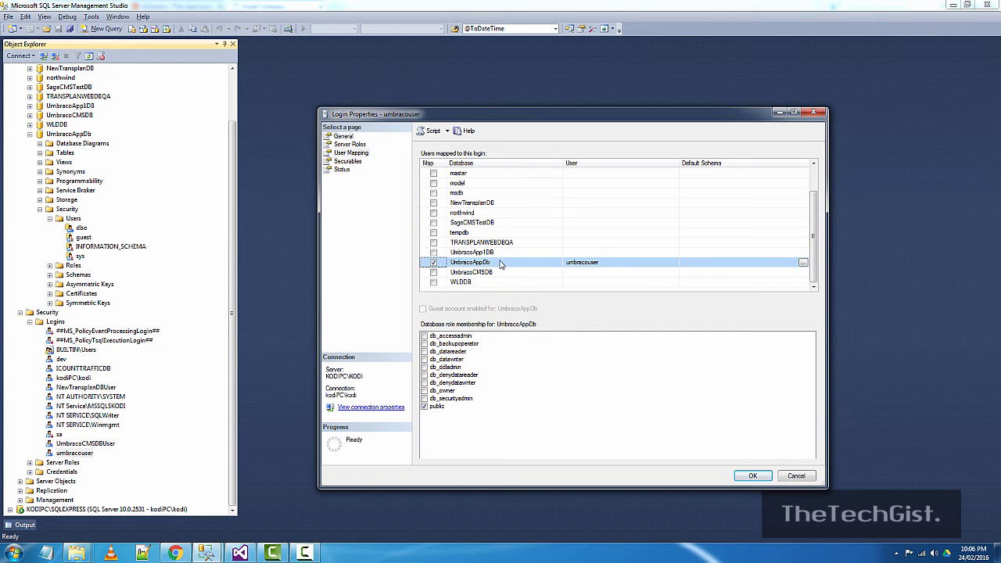
click(424, 359)
click(424, 367)
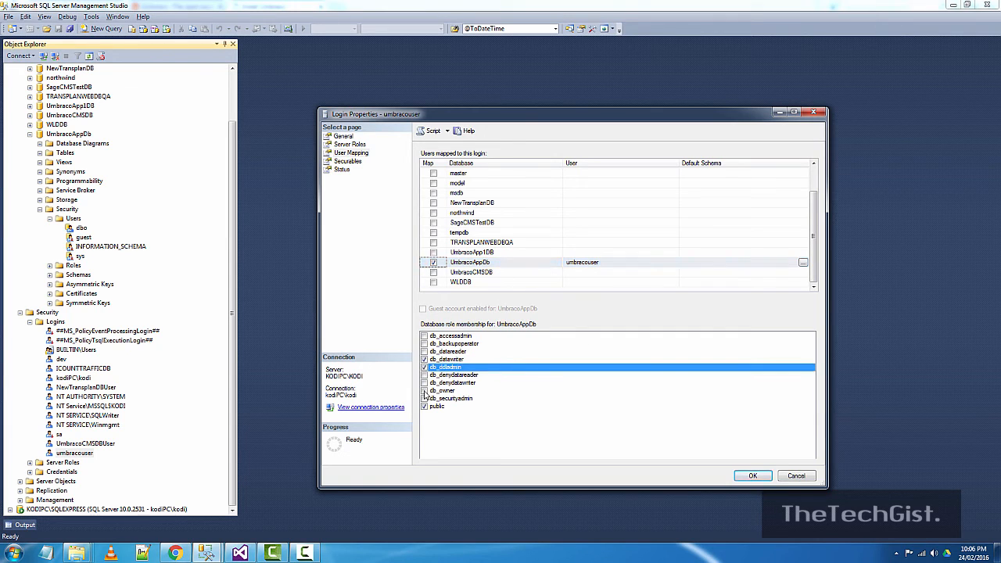
click(424, 390)
click(751, 477)
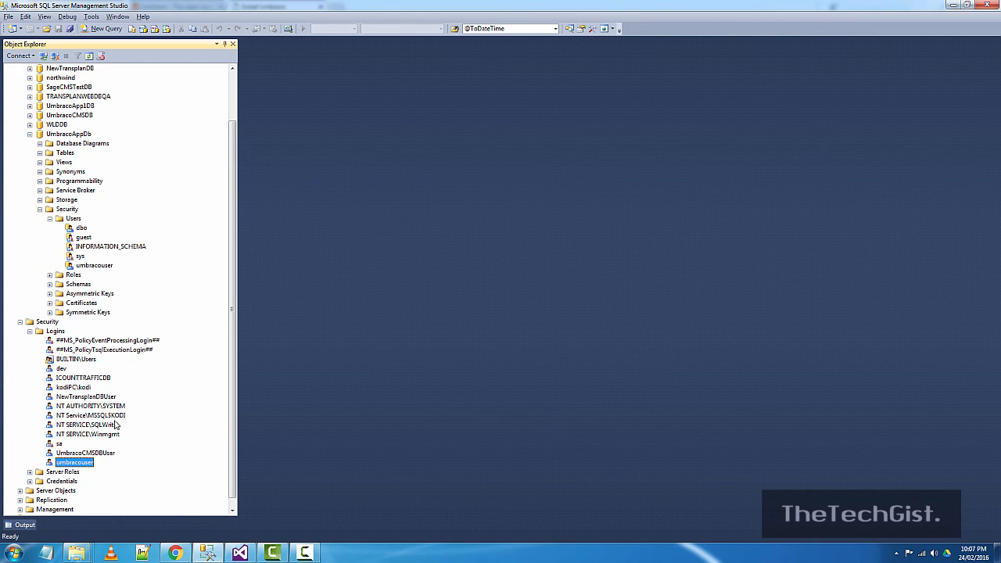
click(100, 463)
key(ctrl+c)
click(176, 553)
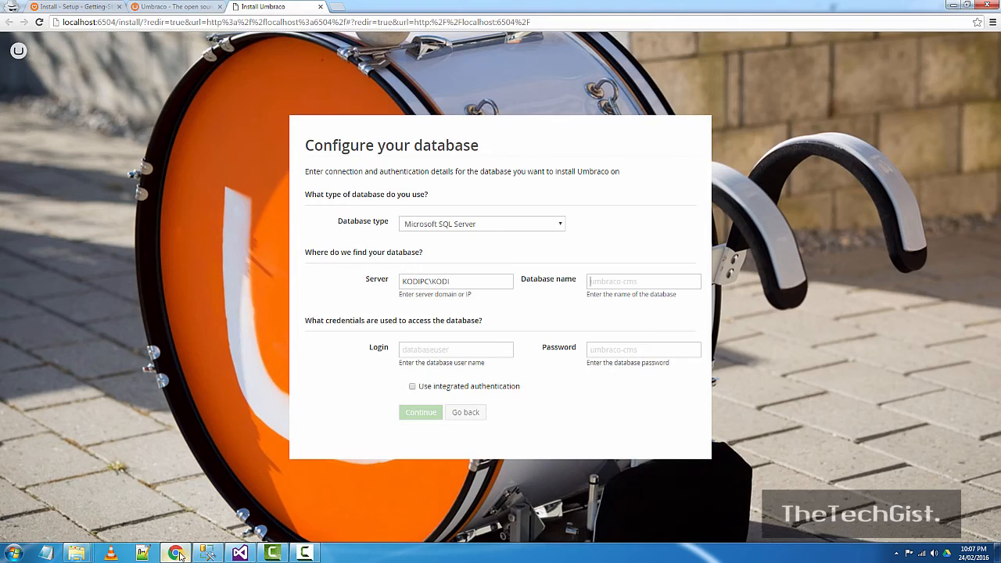
- Enter umbracouser as the database login and type its password
click(600, 285)
key(ctrl+v)
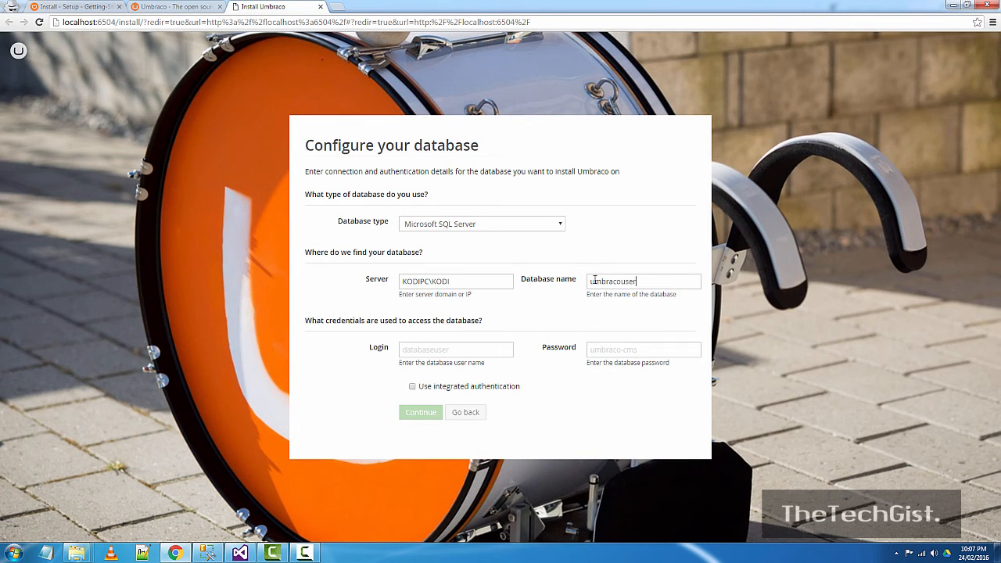
drag(637, 282, 582, 283)
key(ctrl+c)
key(BackSpace)
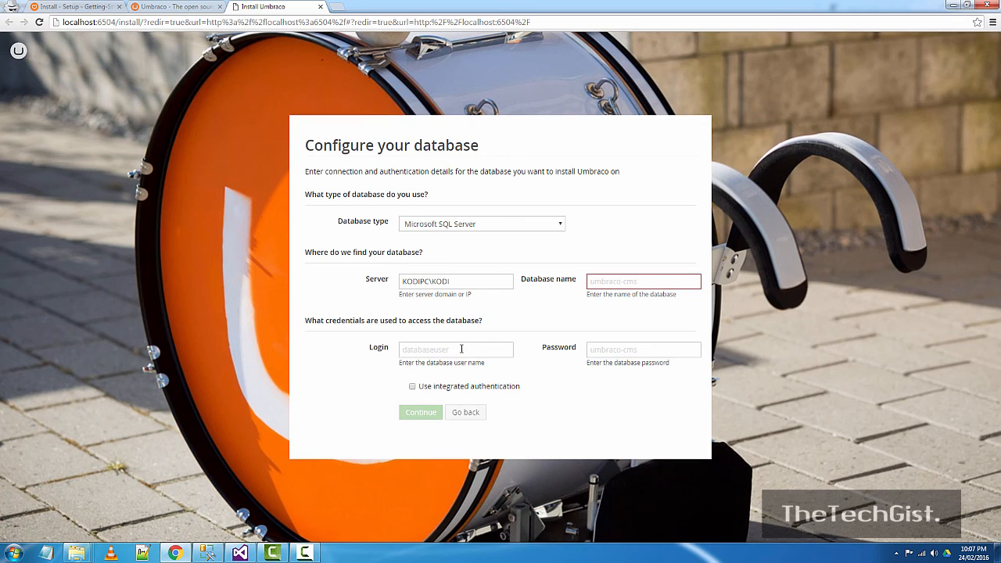
key(ctrl+v)
text(•••)
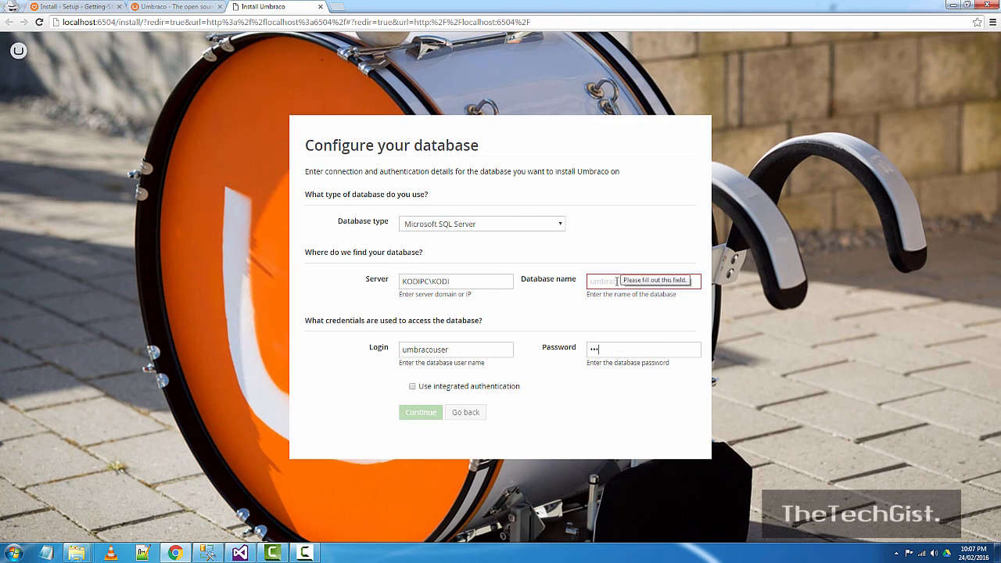
- Fill in UmbracoAppDb as the database name, copied from Management Studio, and submit the connection
key(alt+Tab)
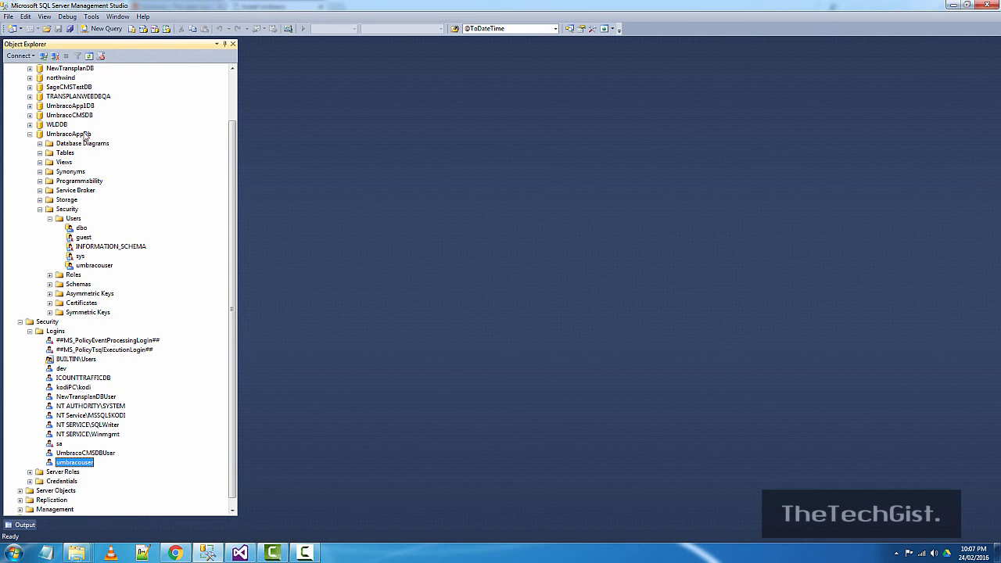
click(86, 135)
key(ctrl+c)
key(F2)
key(alt+Tab)
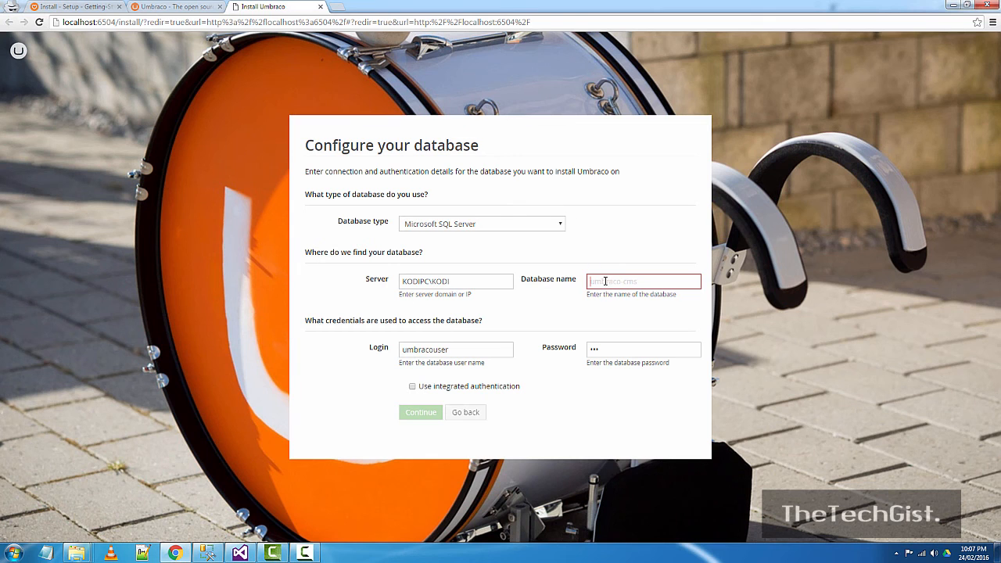
key(ctrl+v)
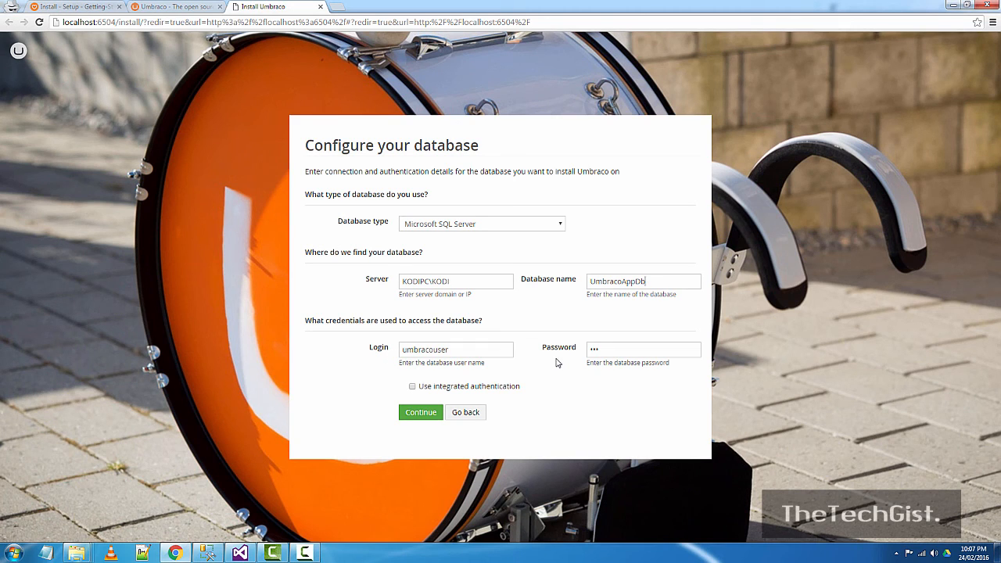
click(429, 415)
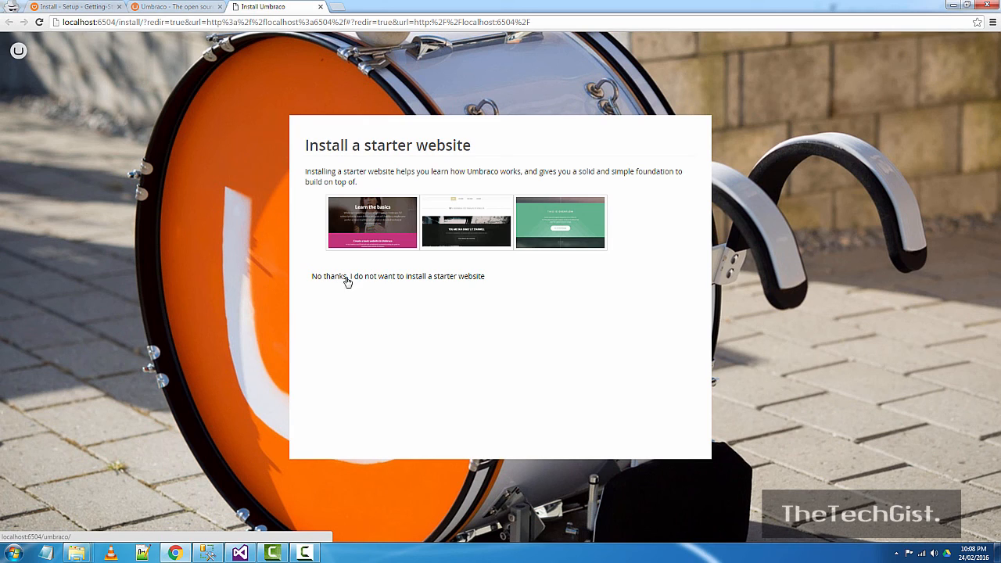
- Choose 'No thanks' for the starter website so installation completes to the Welcome dashboard
click(350, 278)
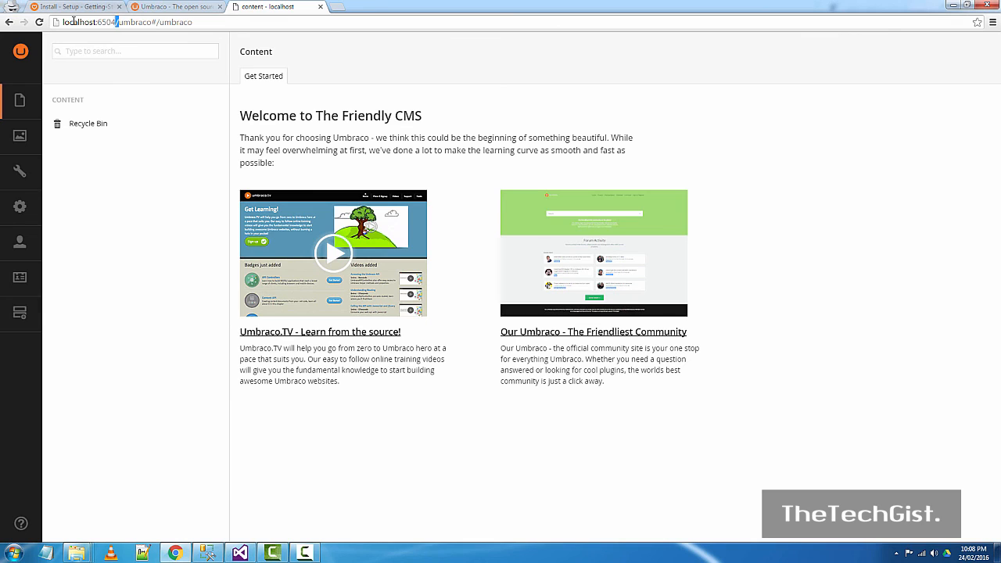
- Load localhost:6504 in a new Chrome tab to show the welcome page, then return to Visual Studio
drag(119, 22, 62, 22)
key(ctrl+c)
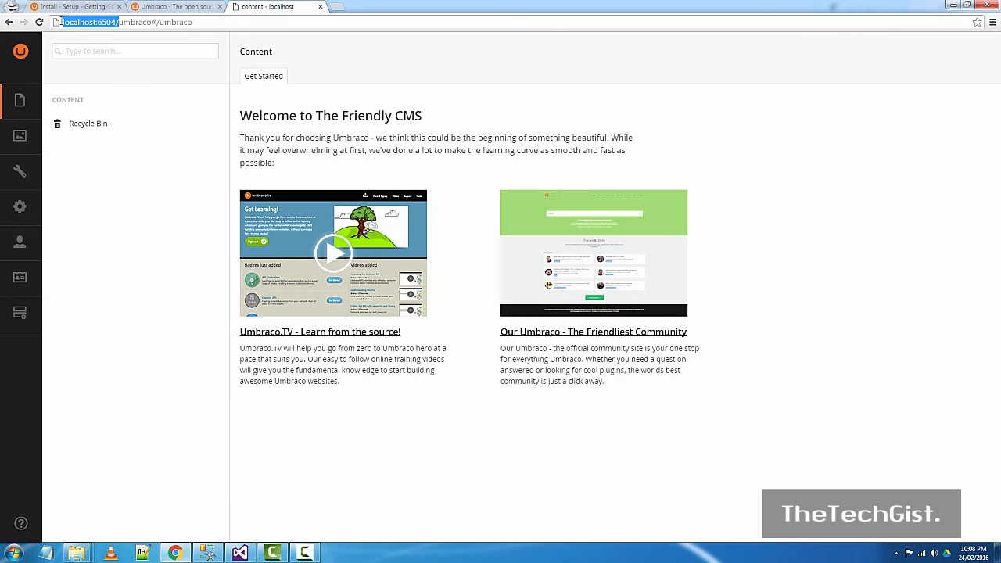
click(336, 7)
key(ctrl+v)
key(Return)
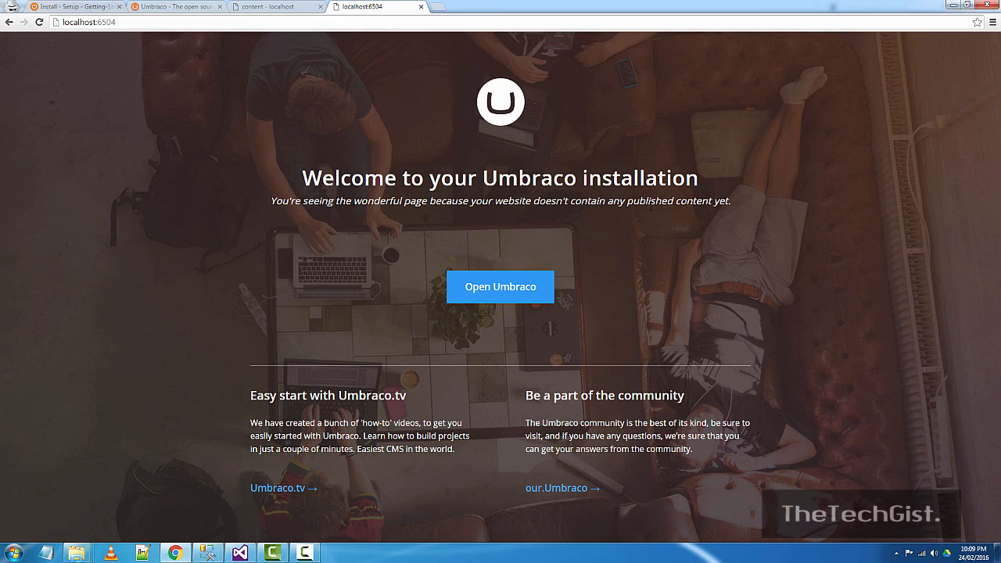
click(247, 555)
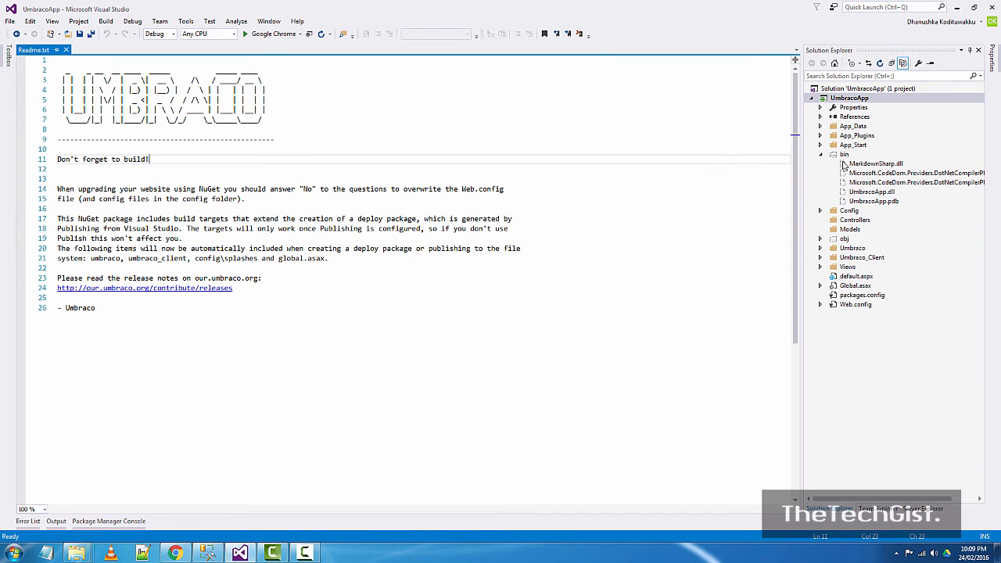
click(821, 157)
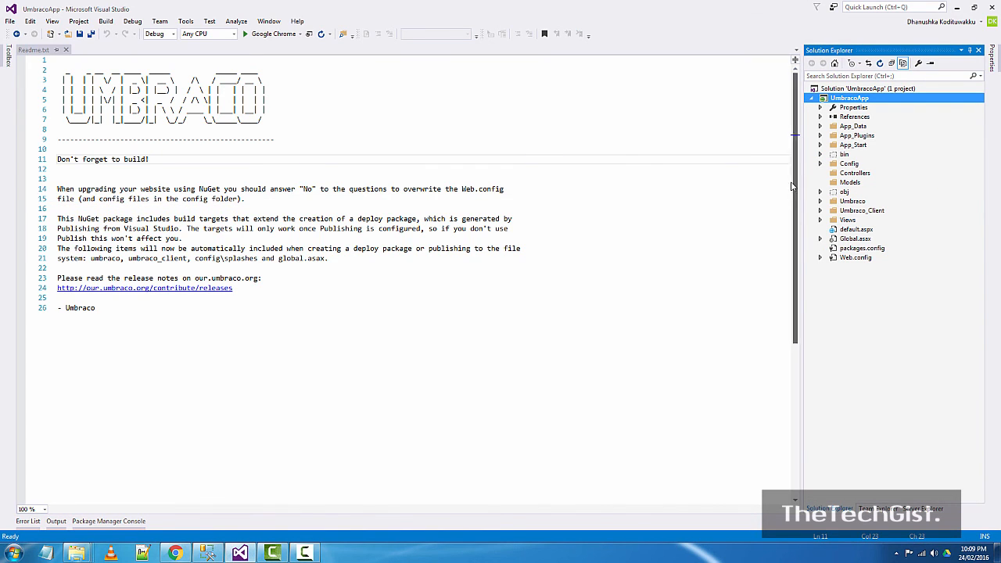